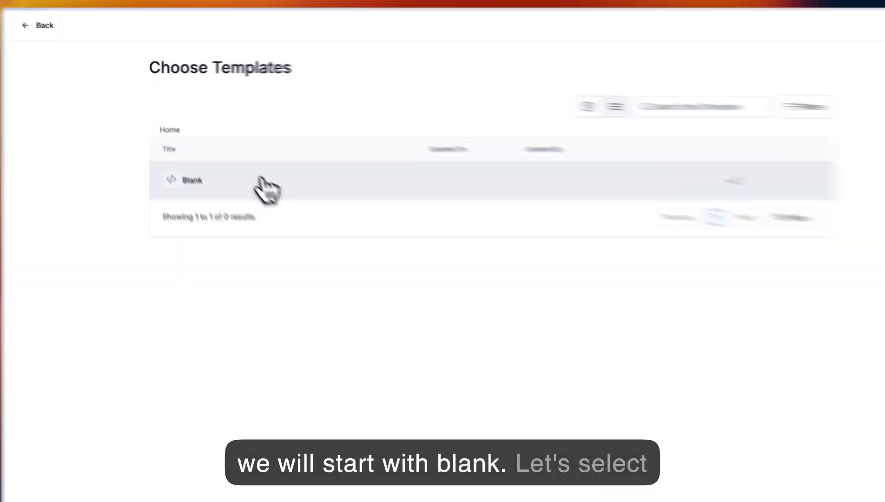
- Start a new email campaign from the Blank template in the Design Editor
{"action": "left_click", "coordinate": [211, 166]}
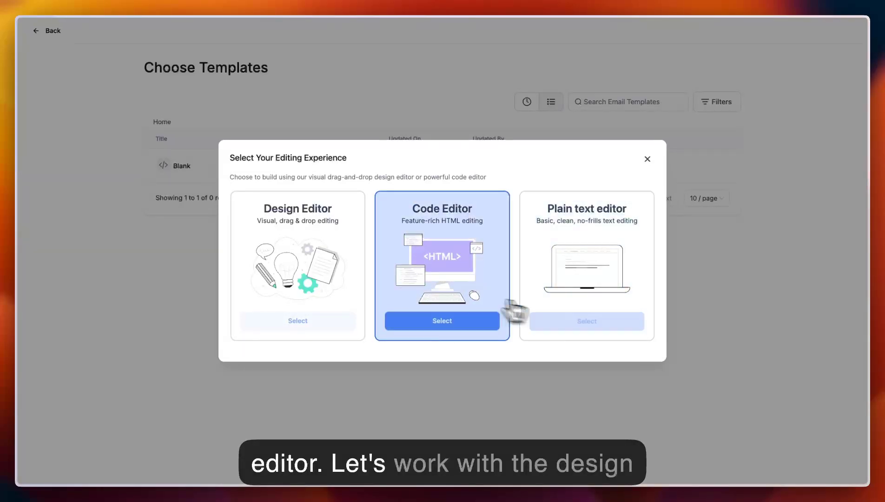
{"action": "left_click", "coordinate": [304, 322]}
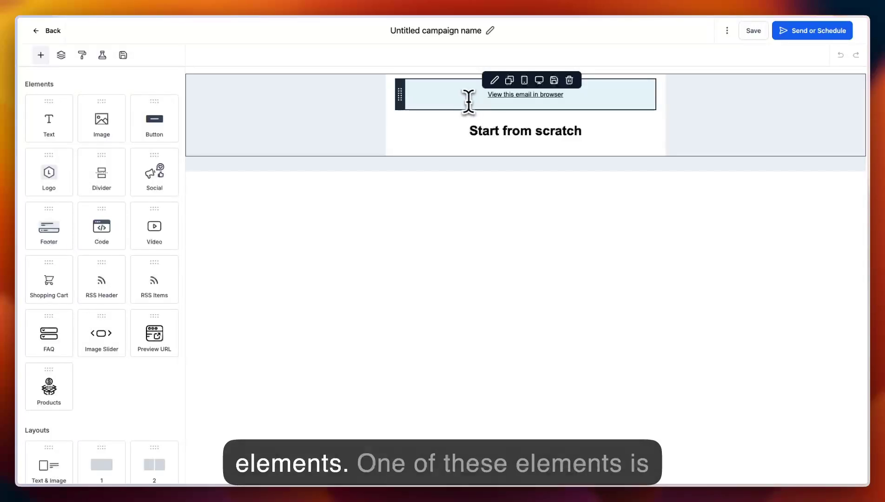
- Inspect the link settings of the "View this email in browser" text and close them without changes
{"action": "double_click", "coordinate": [439, 93]}
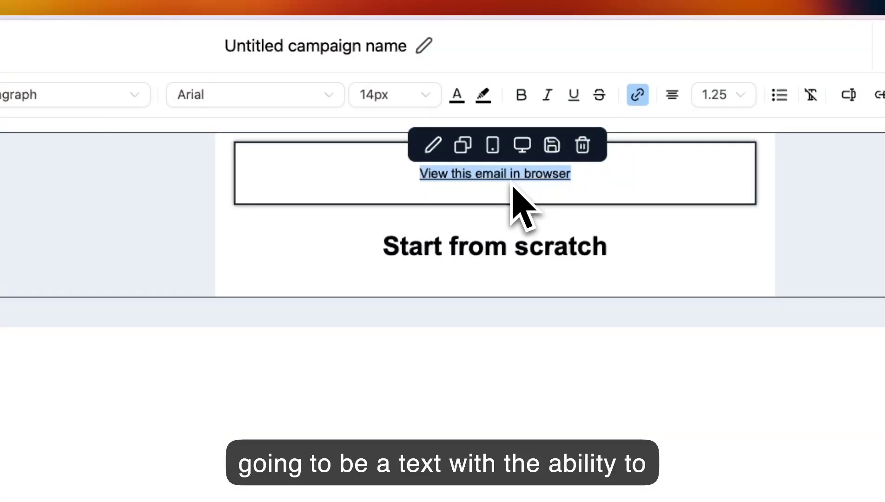
{"action": "left_click", "coordinate": [362, 254]}
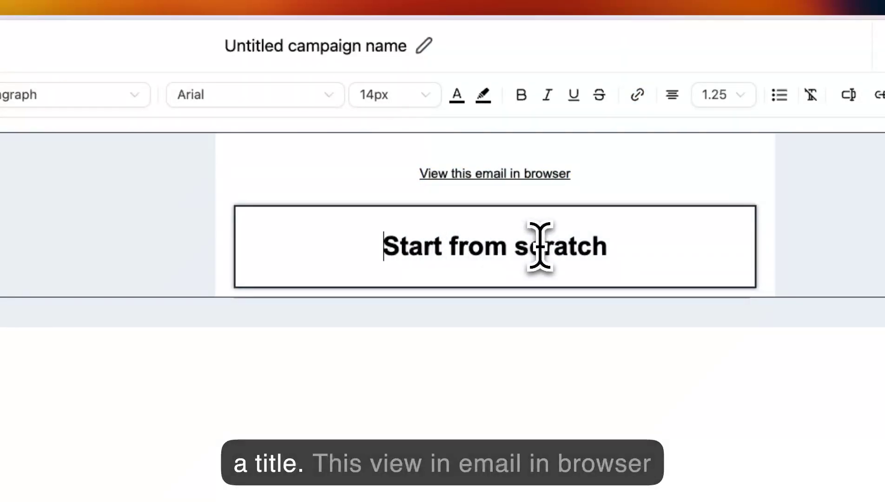
{"action": "triple_click", "coordinate": [604, 172]}
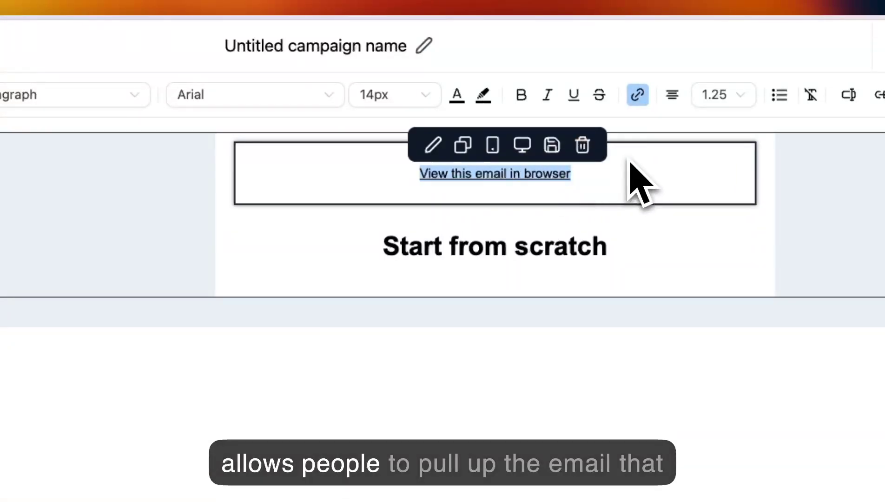
{"action": "left_click", "coordinate": [637, 95]}
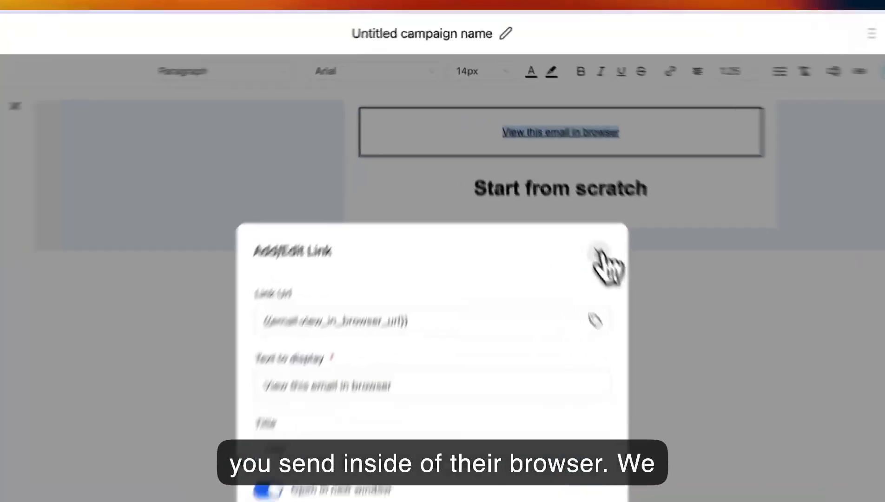
{"action": "left_click", "coordinate": [551, 172]}
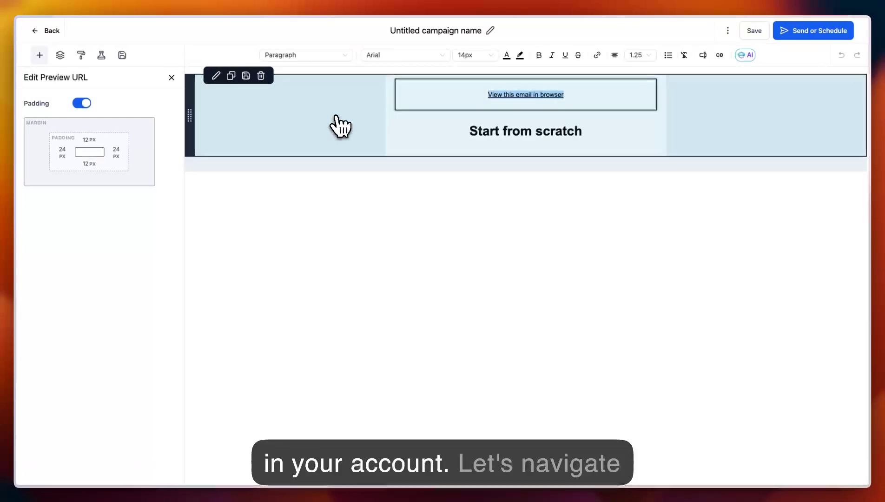
- Add a Text element between the "View this email in browser" link and the "Start from scratch" title
{"action": "left_click", "coordinate": [40, 55]}
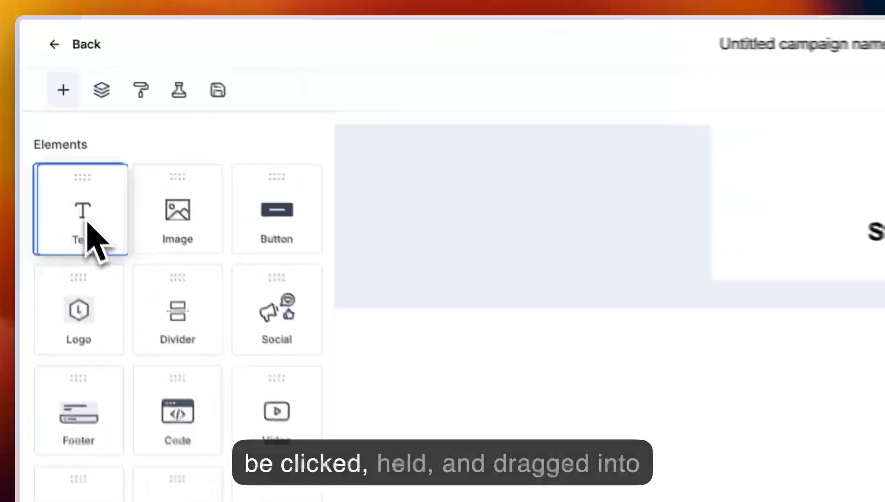
{"action": "left_click_drag", "start_coordinate": [51, 124], "coordinate": [401, 161]}
{"action": "left_click_drag", "start_coordinate": [578, 298], "coordinate": [591, 253]}
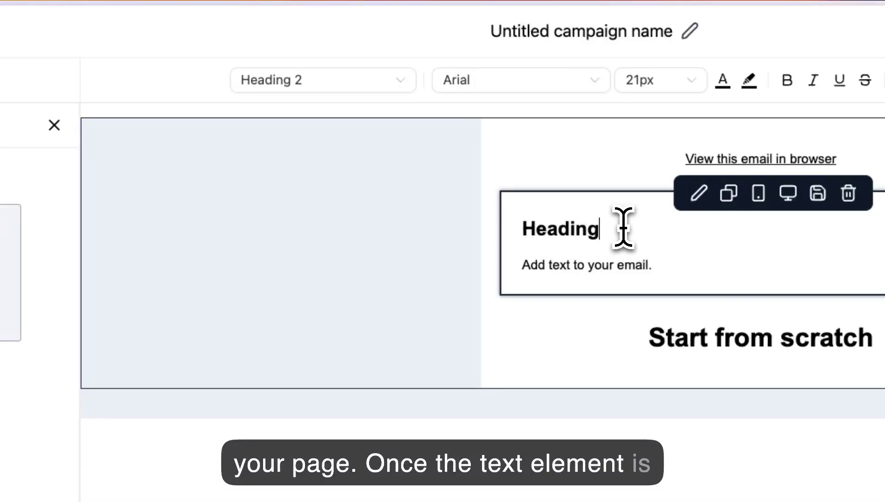
- Review the heading style, font, font size and line height options for the new text block's heading
{"action": "double_click", "coordinate": [552, 230]}
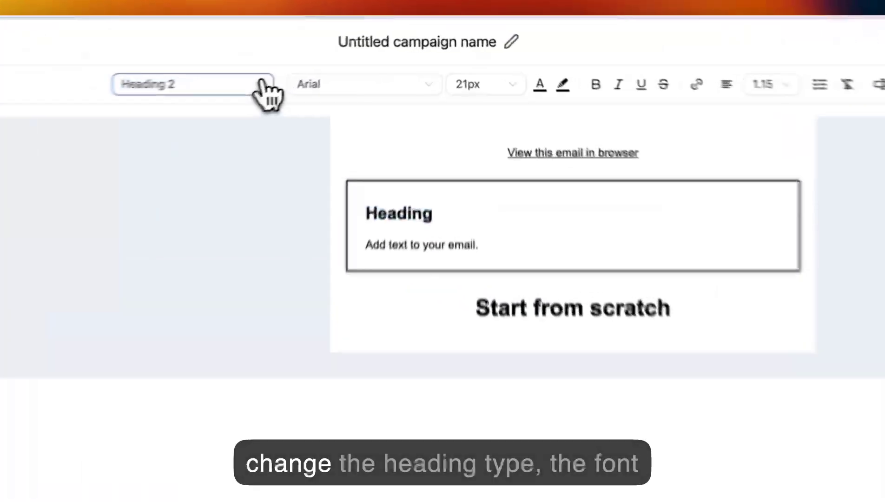
{"action": "left_click", "coordinate": [350, 55]}
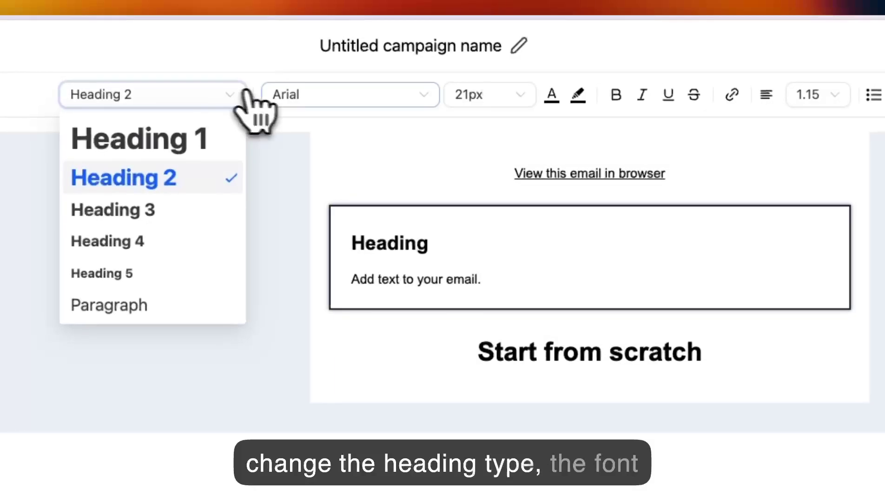
{"action": "left_click", "coordinate": [354, 94]}
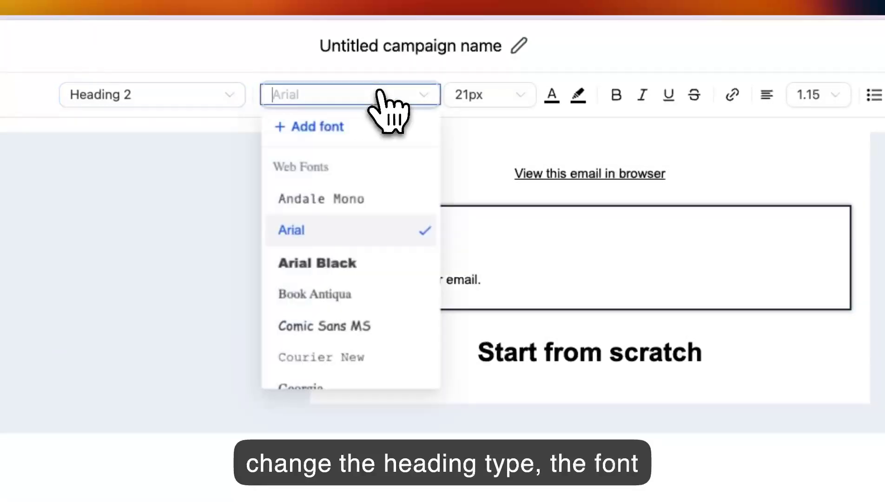
{"action": "left_click", "coordinate": [513, 96]}
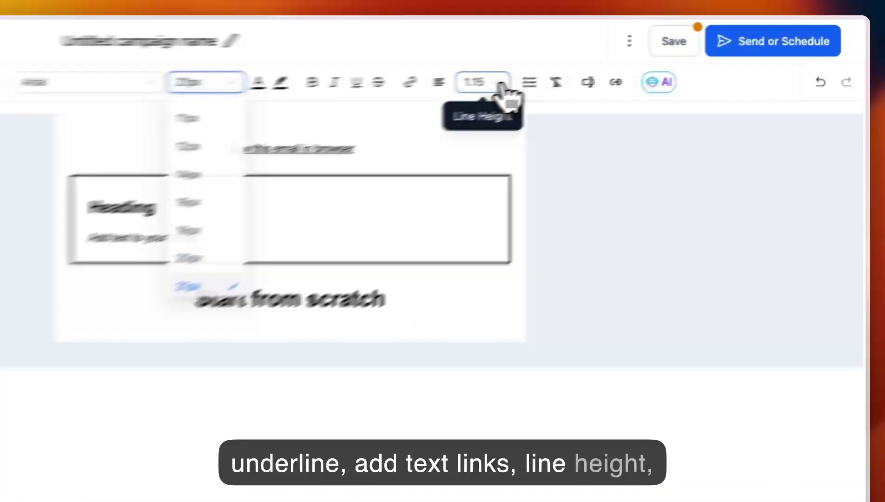
{"action": "left_click", "coordinate": [649, 56]}
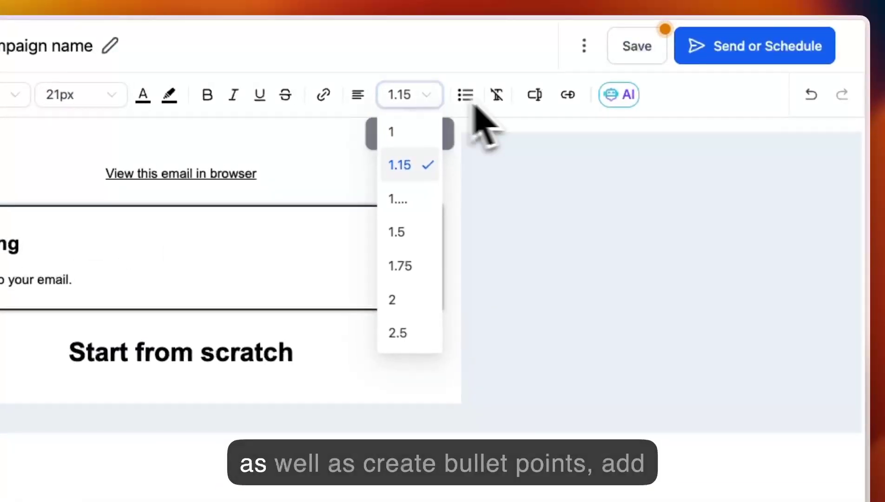
{"action": "left_click", "coordinate": [463, 93]}
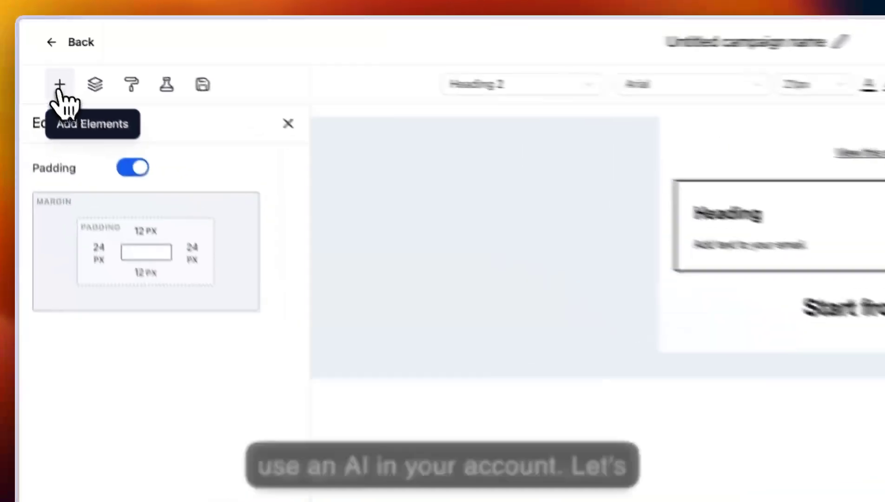
- Add an Image element below the text block and shrink it to about 353 by 157
{"action": "left_click", "coordinate": [41, 55]}
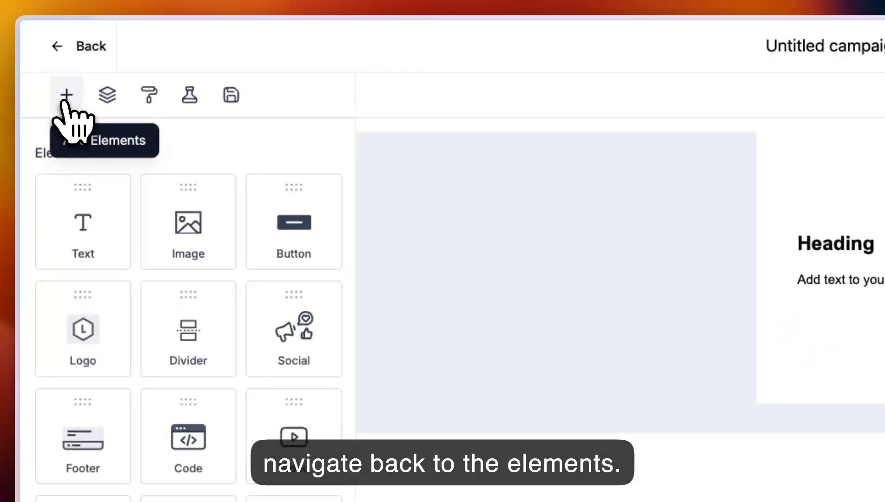
{"action": "left_click_drag", "start_coordinate": [188, 211], "coordinate": [853, 306]}
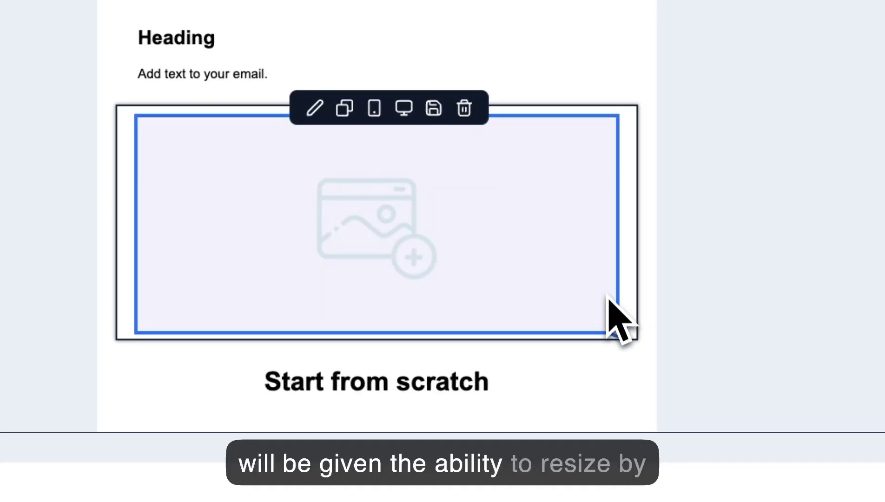
{"action": "left_click_drag", "start_coordinate": [620, 331], "coordinate": [487, 219]}
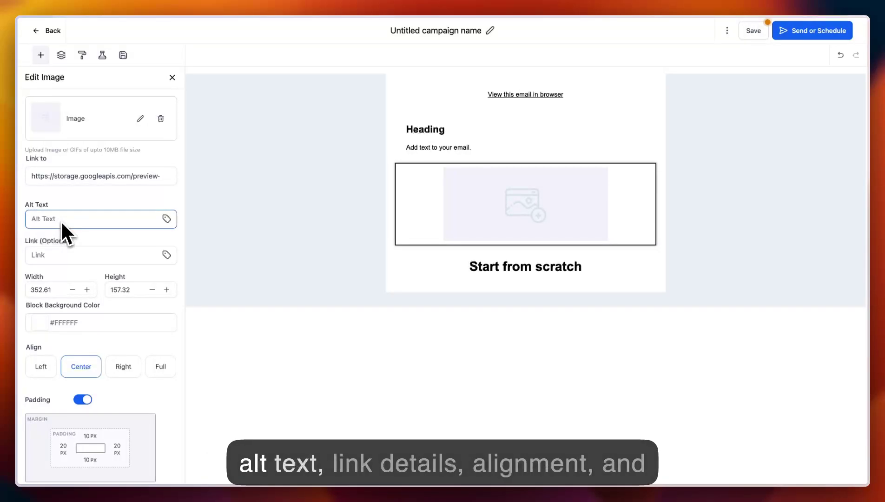
- Set the left padding of the image block to 40 px
{"action": "scroll", "coordinate": [61, 220], "scroll_direction": "down", "scroll_amount": 1}
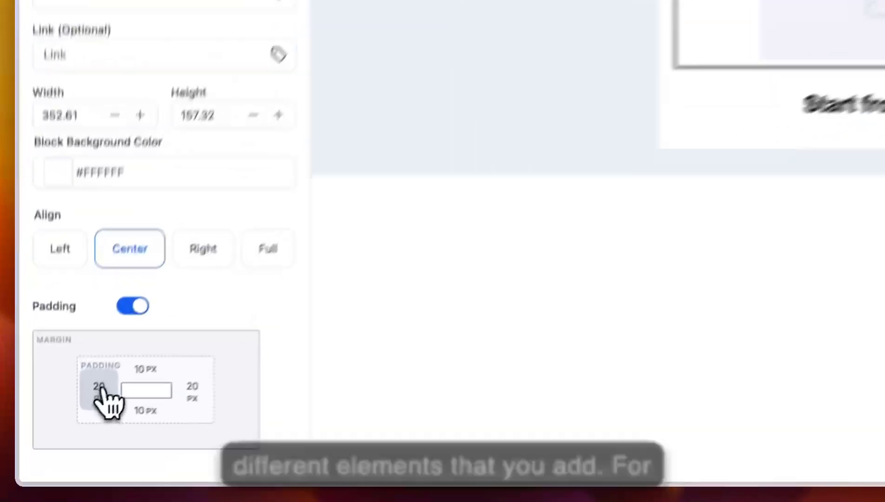
{"action": "left_click", "coordinate": [64, 429]}
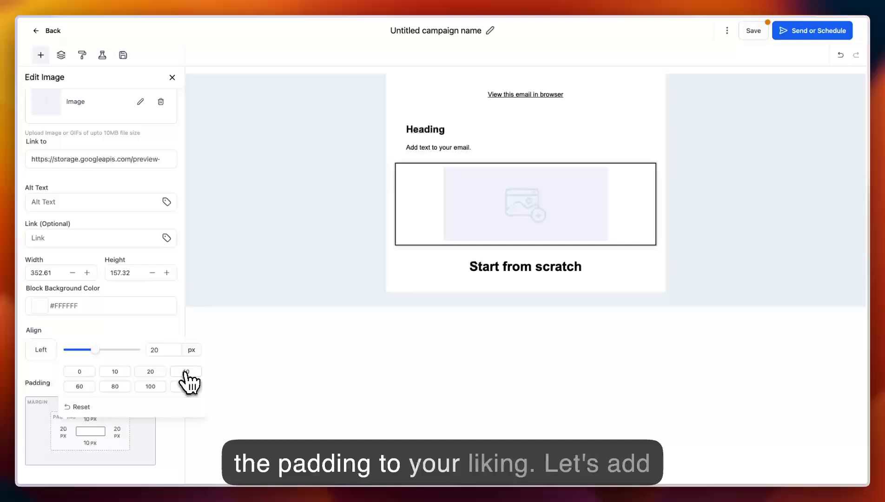
{"action": "left_click", "coordinate": [186, 373]}
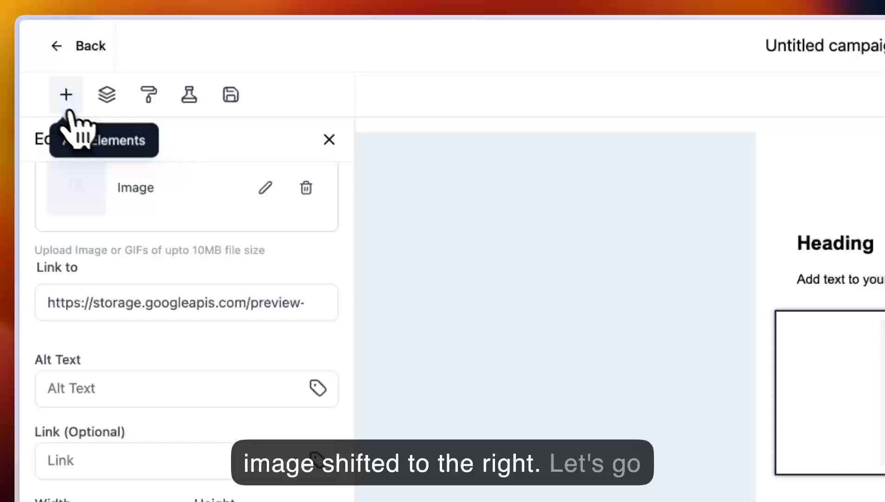
- Add a Button element between the text block and the image placeholder
{"action": "left_click", "coordinate": [69, 110]}
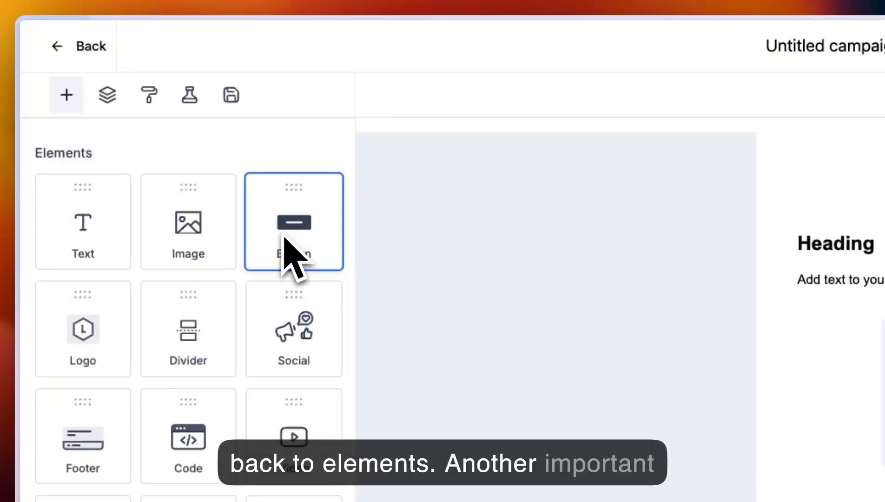
{"action": "left_click_drag", "start_coordinate": [283, 239], "coordinate": [884, 475]}
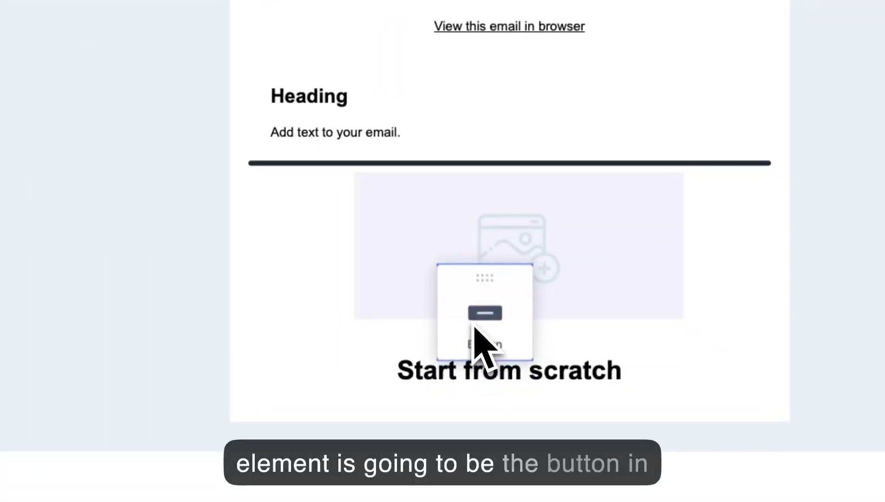
{"action": "left_click_drag", "start_coordinate": [474, 326], "coordinate": [473, 327]}
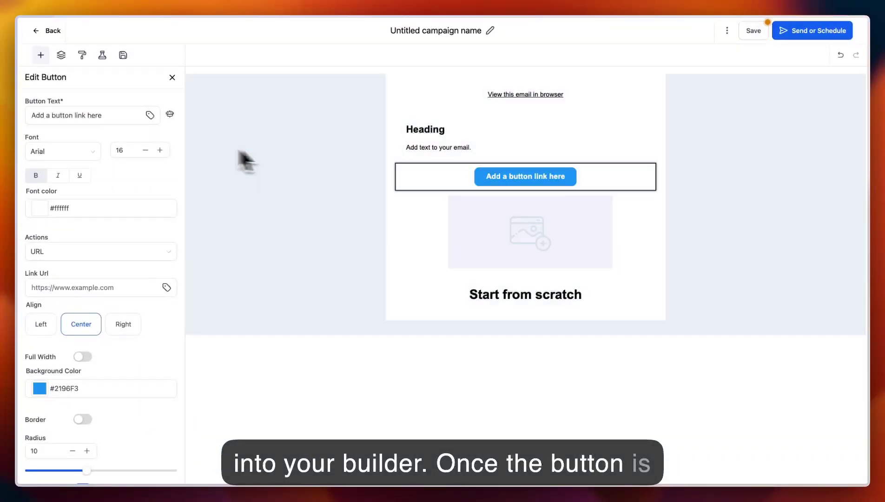
- Change the button's label to "Text" and make the button full width
{"action": "triple_click", "coordinate": [71, 115]}
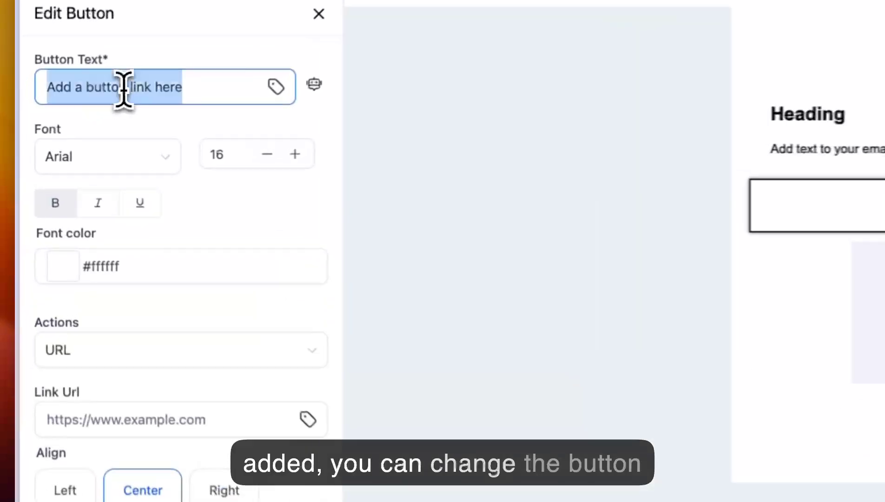
{"action": "type", "text": "Text"}
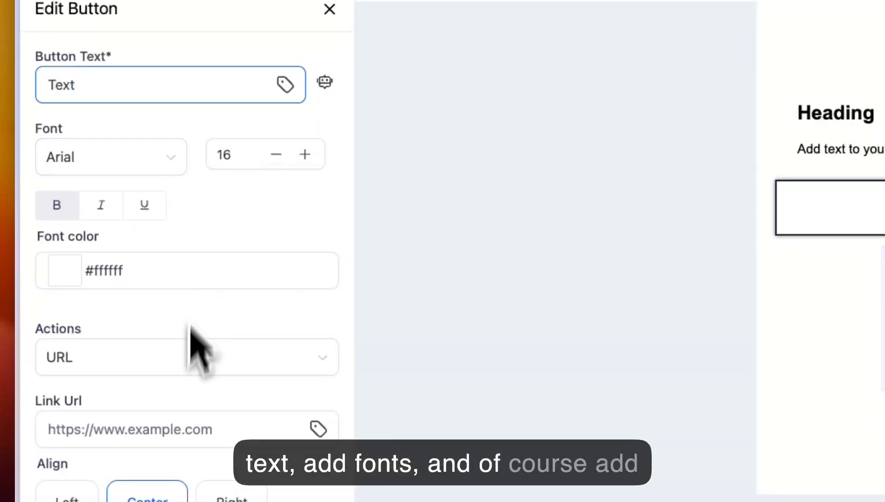
{"action": "left_click", "coordinate": [156, 387]}
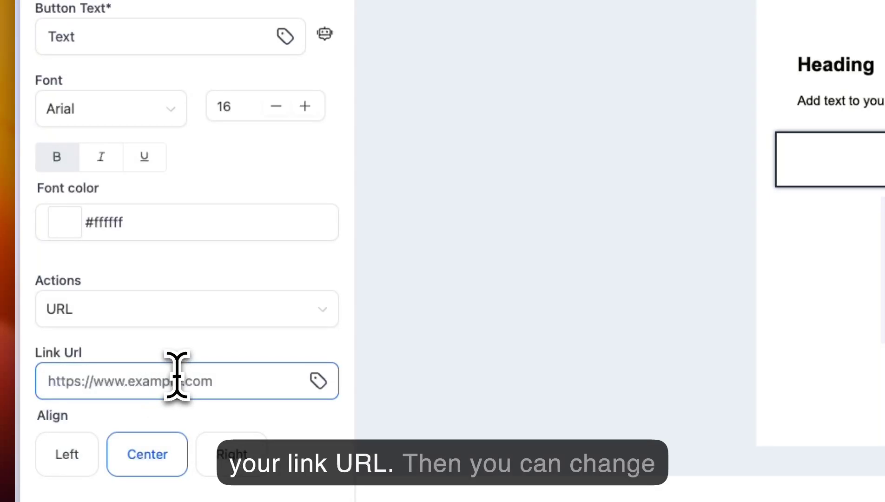
{"action": "scroll", "coordinate": [176, 375], "scroll_direction": "down", "scroll_amount": 5}
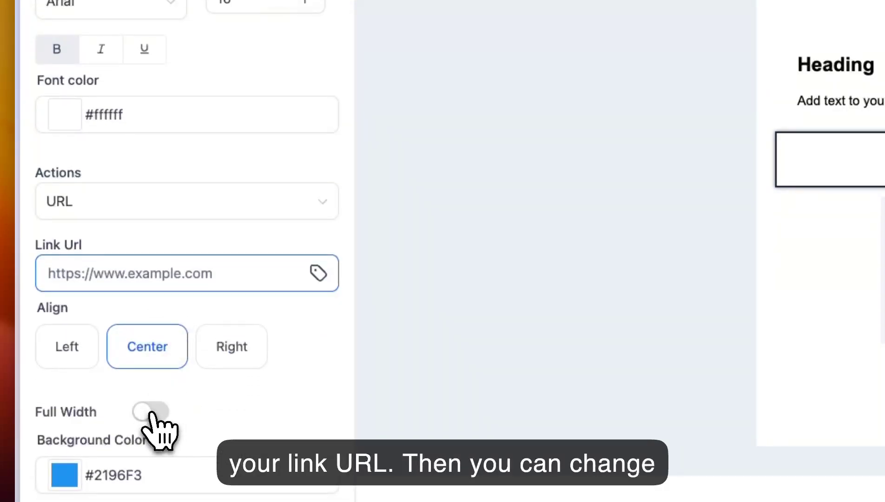
{"action": "left_click", "coordinate": [151, 412]}
{"action": "scroll", "coordinate": [197, 415], "scroll_direction": "down", "scroll_amount": 5}
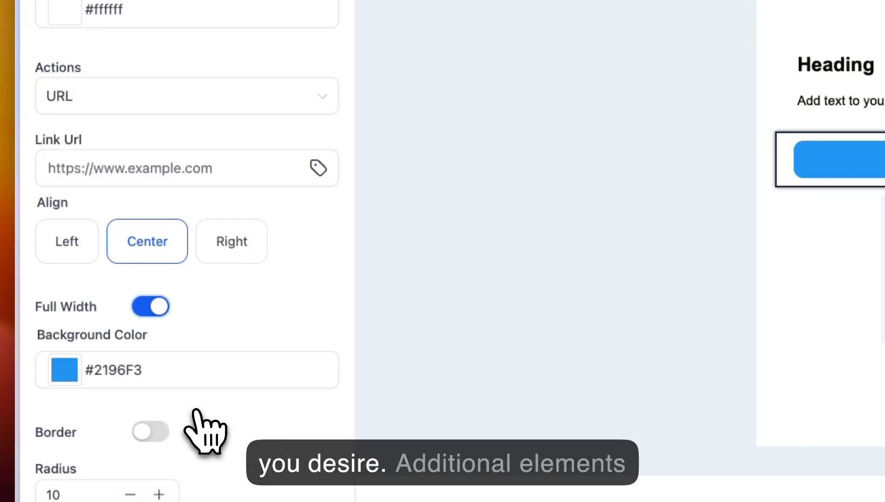
- Add a Social element below the "Start from scratch" title and check its icon display options
{"action": "left_click", "coordinate": [66, 68]}
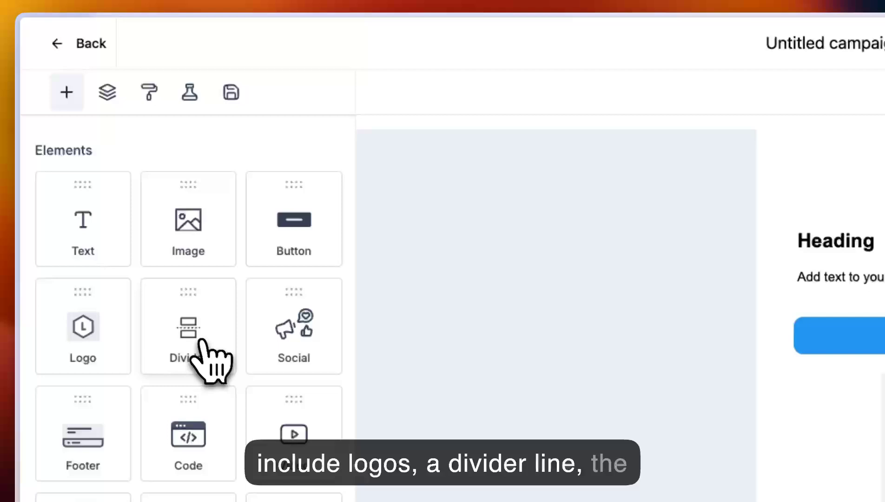
{"action": "left_click_drag", "start_coordinate": [283, 361], "coordinate": [884, 501]}
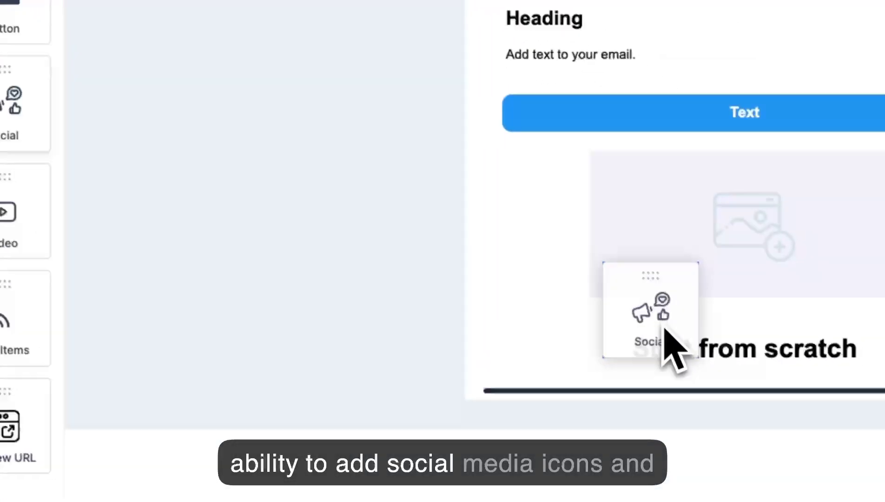
{"action": "left_click_drag", "start_coordinate": [664, 328], "coordinate": [665, 328]}
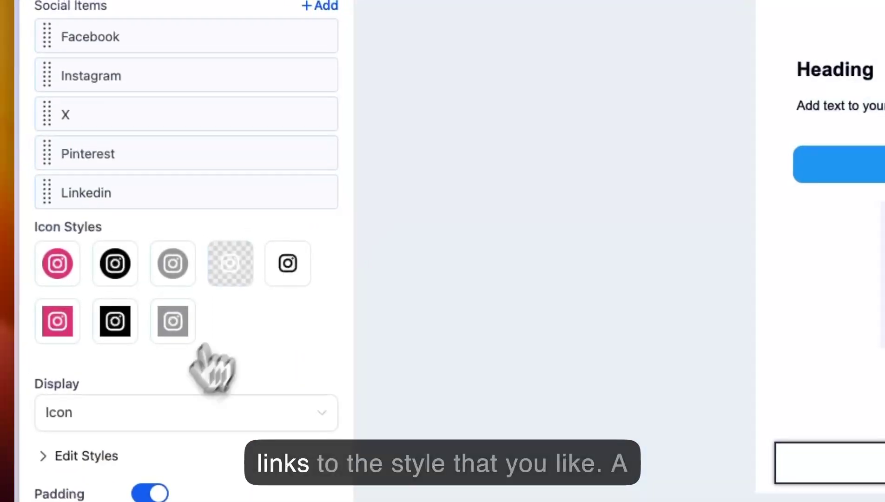
{"action": "left_click", "coordinate": [147, 414]}
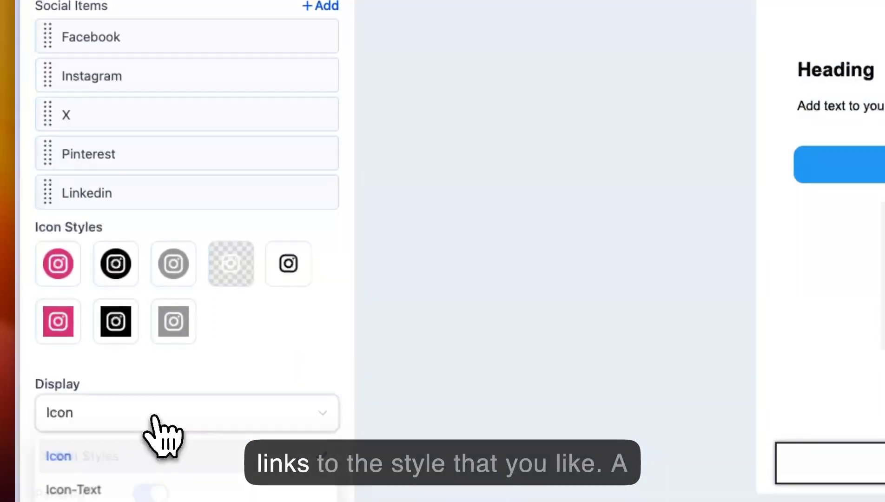
{"action": "left_click", "coordinate": [134, 377]}
- Add a two-column layout at the top of the email and change its column layout to 4
{"action": "left_click", "coordinate": [67, 33]}
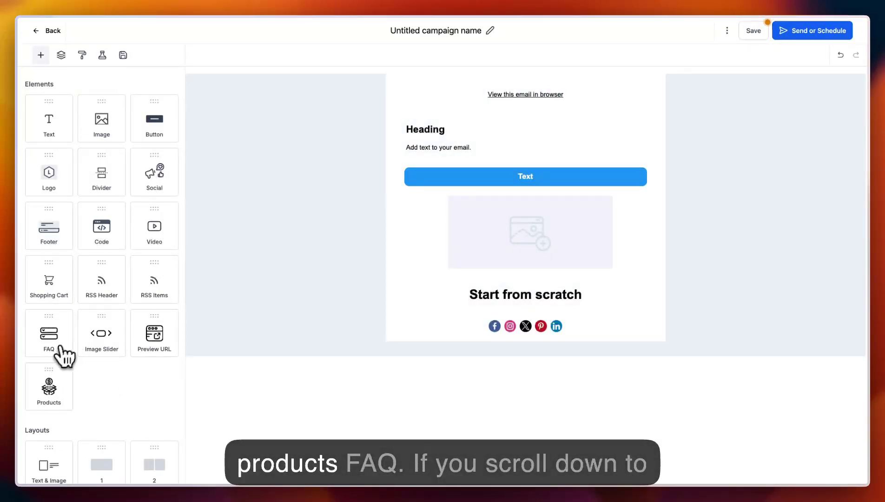
{"action": "scroll", "coordinate": [109, 389], "scroll_direction": "down", "scroll_amount": 5}
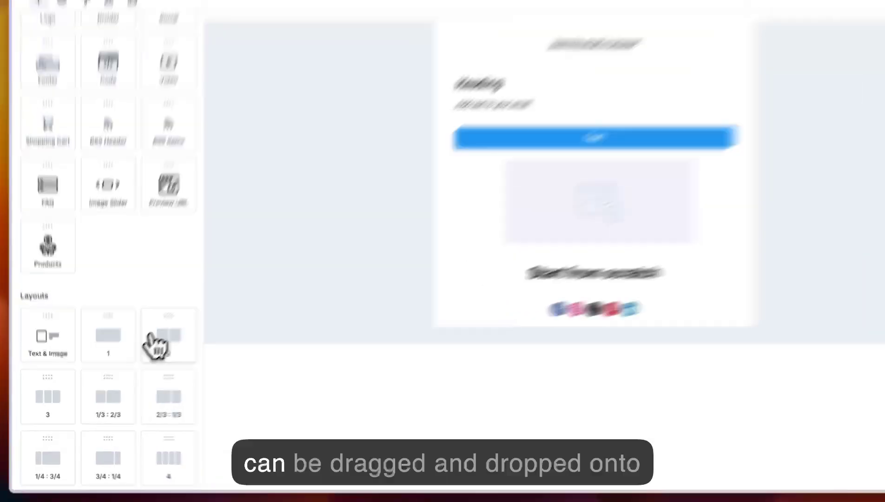
{"action": "left_click_drag", "start_coordinate": [154, 356], "coordinate": [452, 332]}
{"action": "left_click_drag", "start_coordinate": [460, 370], "coordinate": [384, 116]}
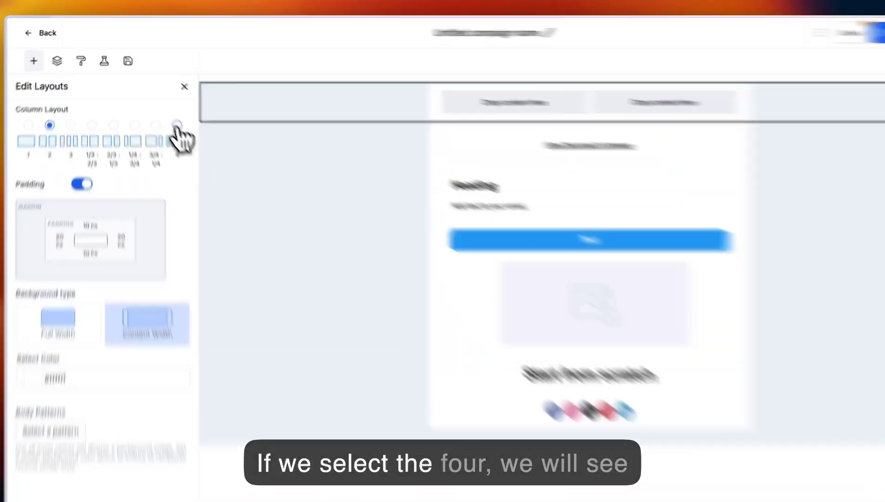
{"action": "left_click", "coordinate": [165, 111]}
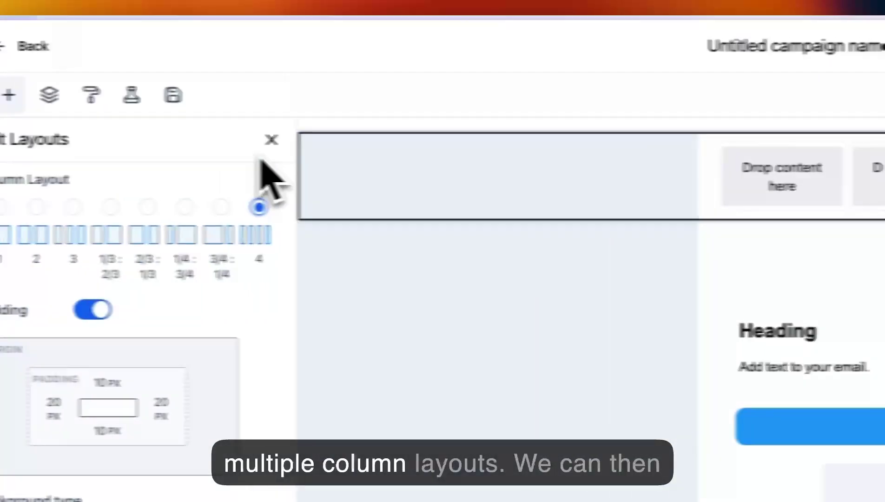
- Add an Image element to the first column of the four-column section
{"action": "left_click", "coordinate": [8, 96]}
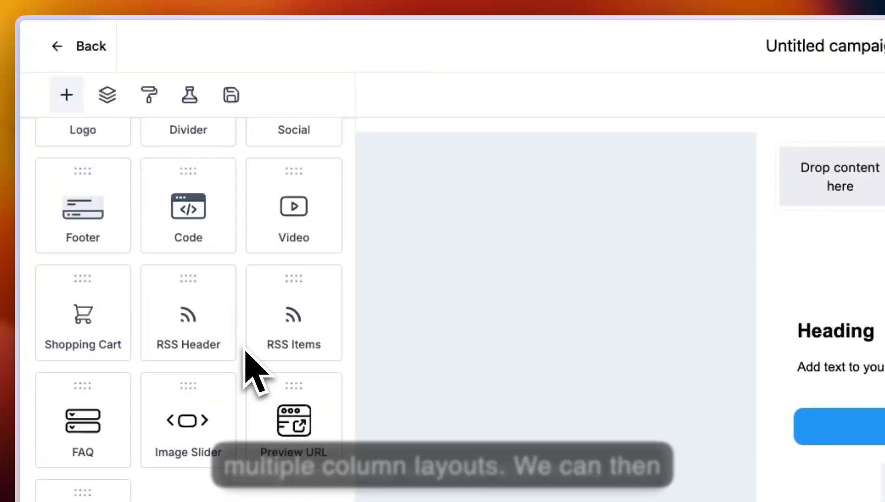
{"action": "scroll", "coordinate": [246, 365], "scroll_direction": "up", "scroll_amount": 5}
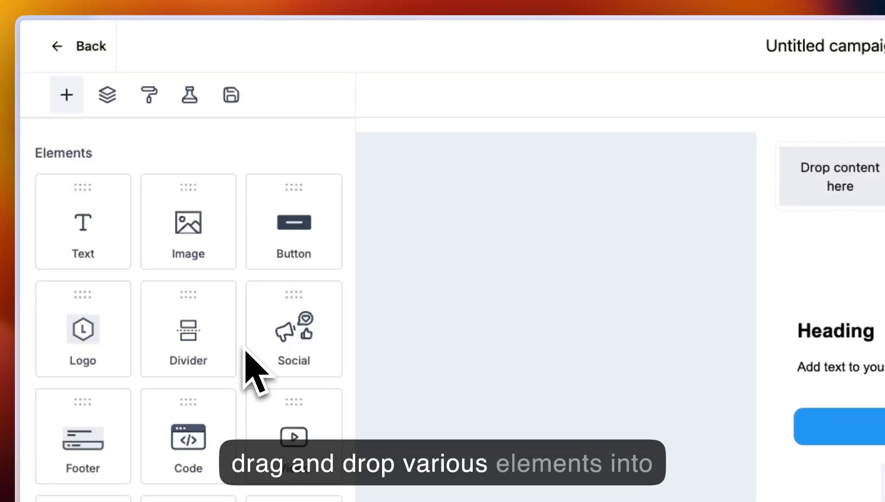
{"action": "left_click_drag", "start_coordinate": [190, 246], "coordinate": [876, 226]}
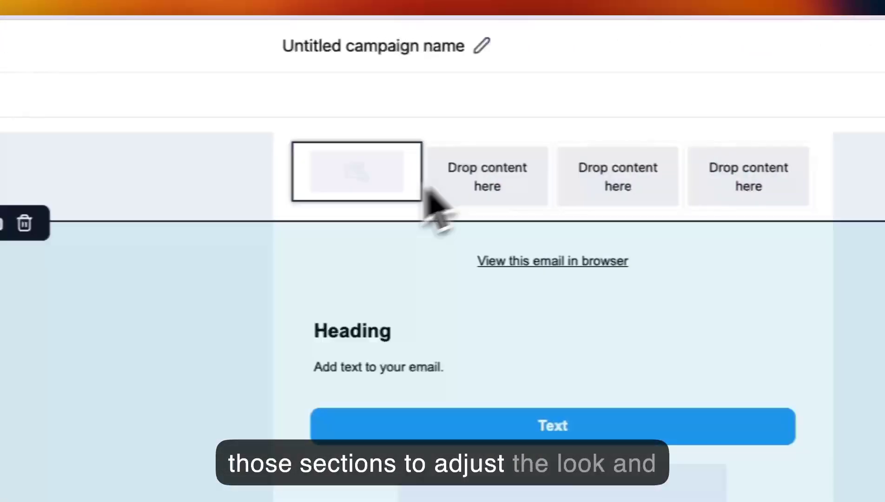
{"action": "left_click", "coordinate": [539, 188]}
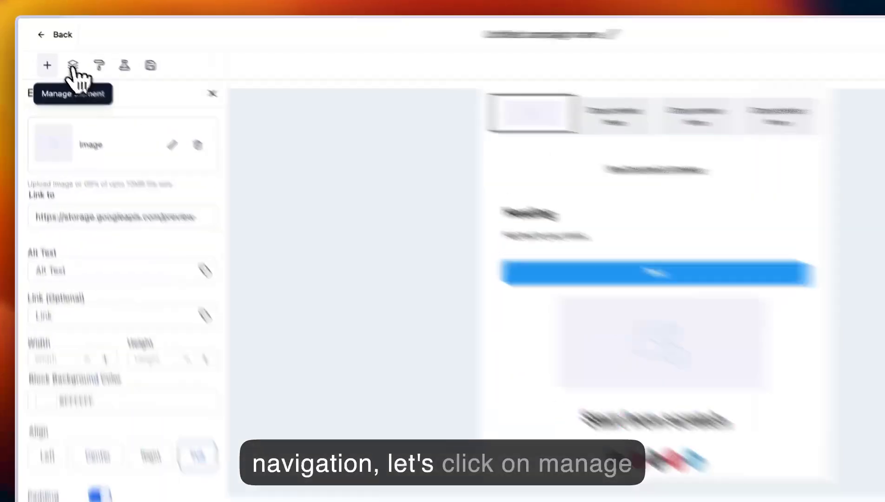
- Expand the four-column section and its first column in the element structure to examine the image's device visibility options
{"action": "left_click", "coordinate": [62, 56]}
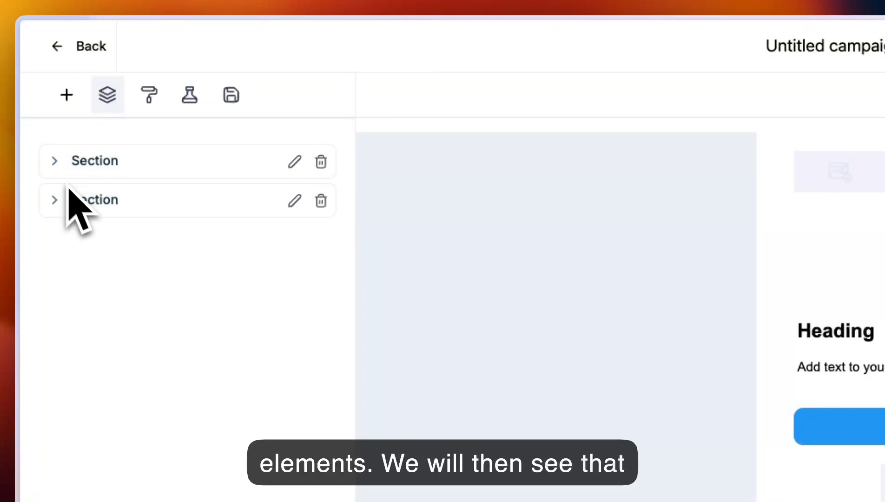
{"action": "left_click", "coordinate": [56, 162]}
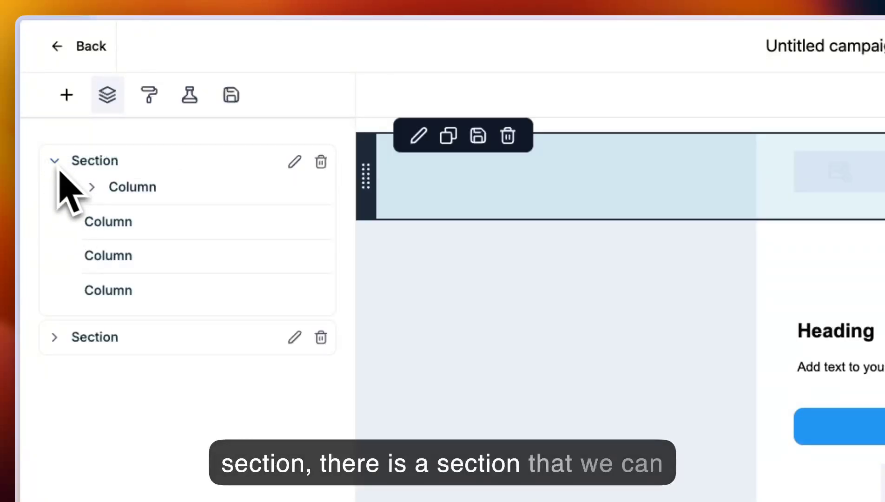
{"action": "left_click", "coordinate": [93, 187]}
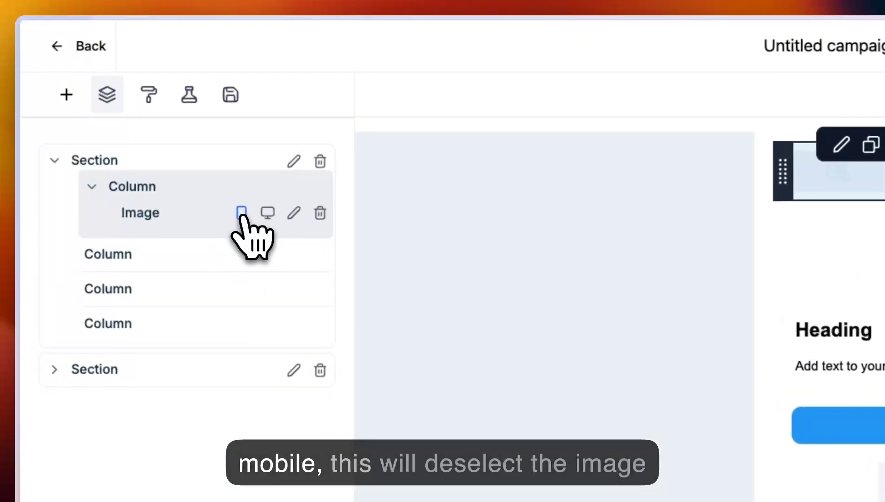
{"action": "left_click", "coordinate": [128, 114]}
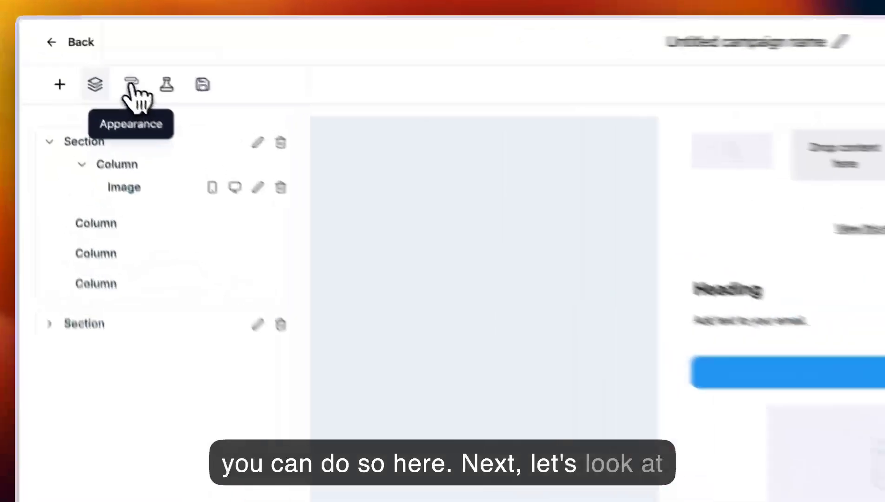
- Review the template's appearance settings for background color, body color, content width and background image
{"action": "left_click", "coordinate": [82, 55]}
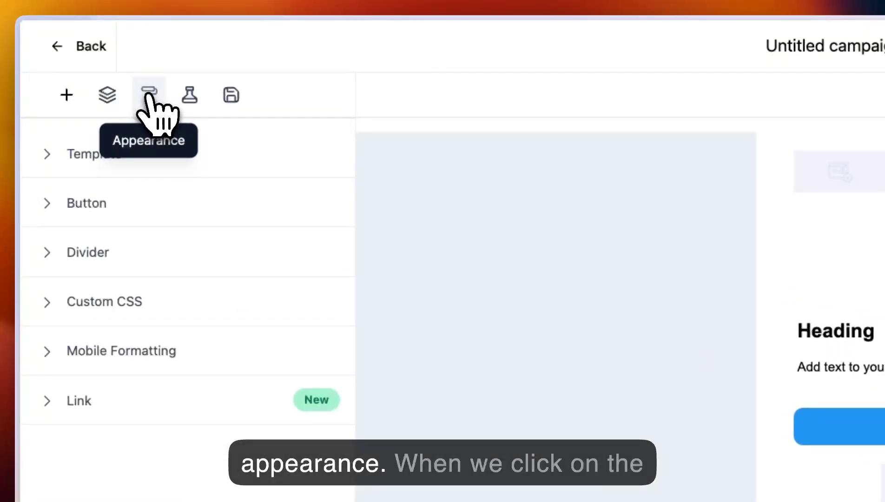
{"action": "left_click", "coordinate": [54, 161]}
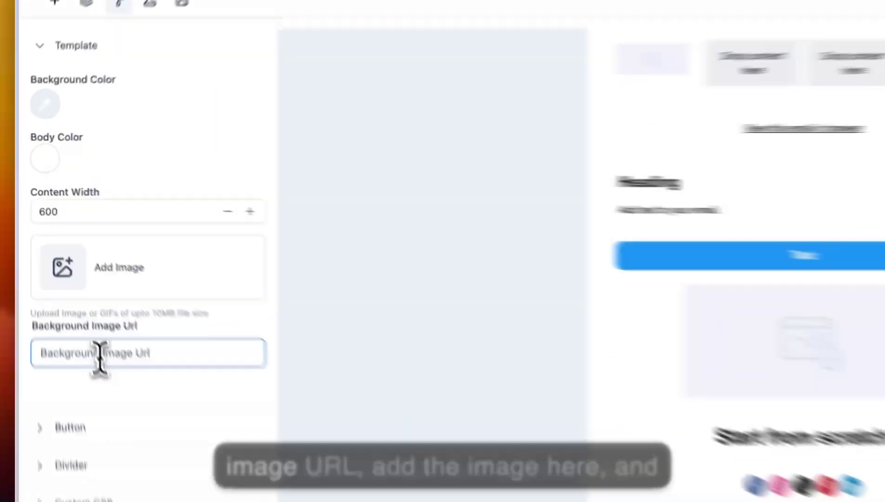
{"action": "left_click", "coordinate": [71, 285]}
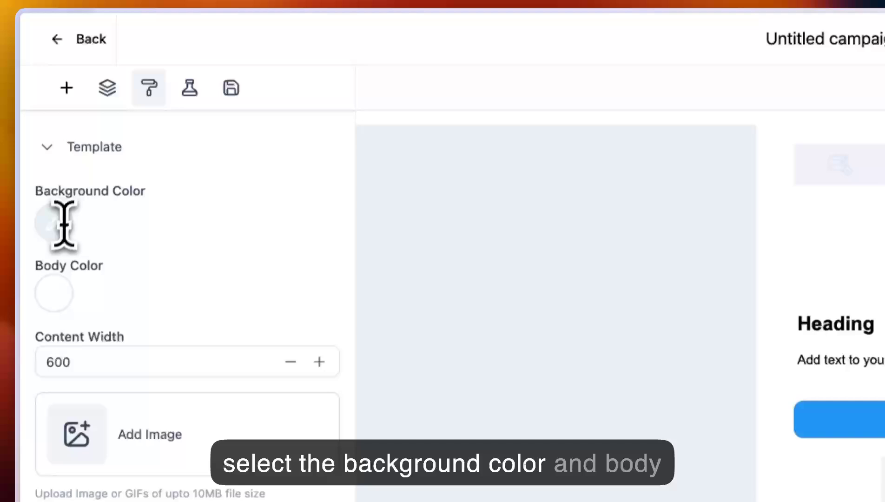
{"action": "left_click", "coordinate": [54, 145]}
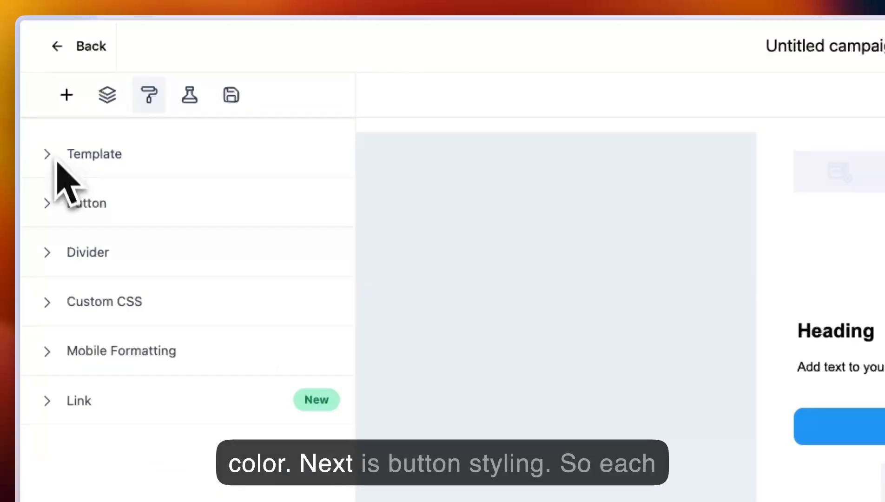
- Review the template-wide Button and Divider styling settings
{"action": "left_click", "coordinate": [65, 205]}
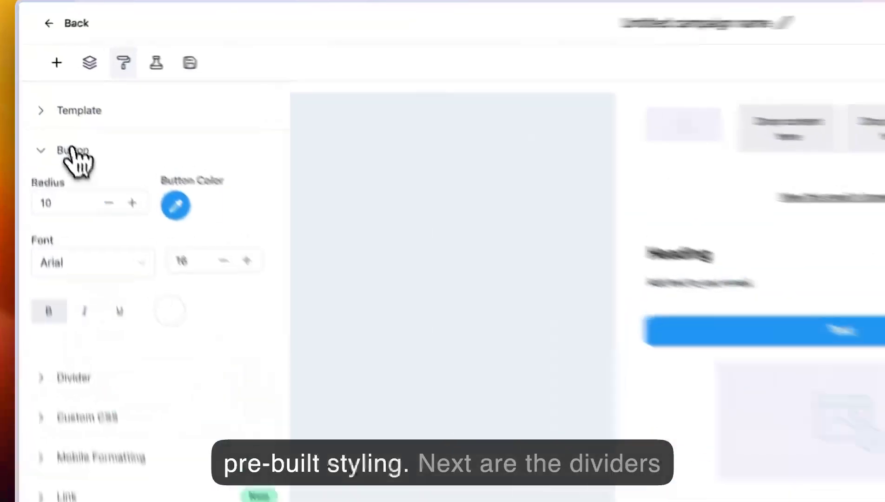
{"action": "left_click", "coordinate": [65, 110]}
{"action": "left_click", "coordinate": [79, 225]}
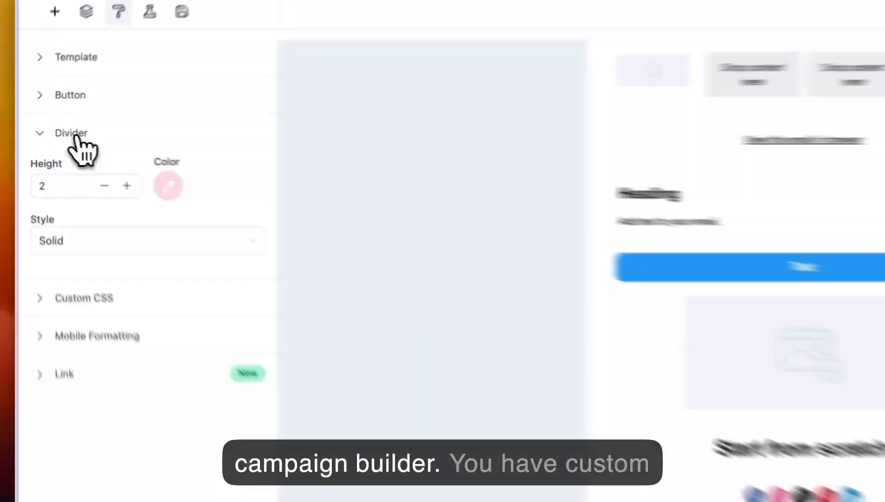
{"action": "left_click", "coordinate": [52, 134]}
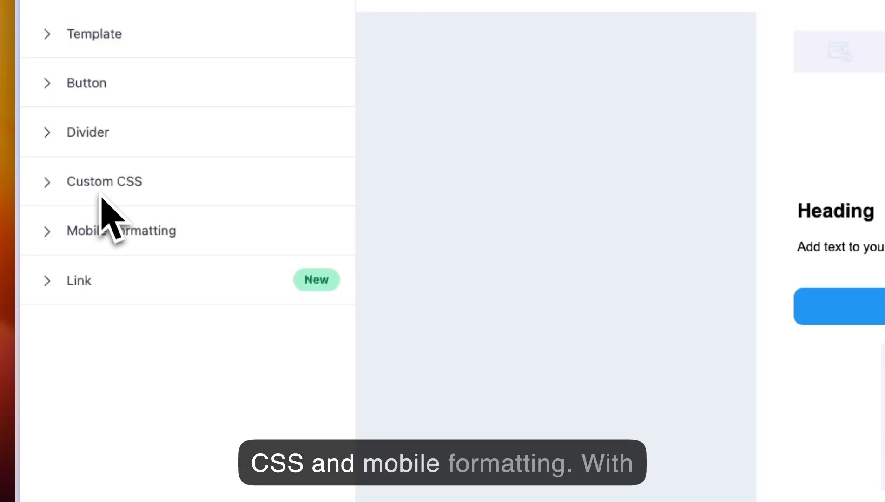
- Enable mobile formatting for Heading H1 and check the template's link style settings
{"action": "left_click", "coordinate": [106, 231]}
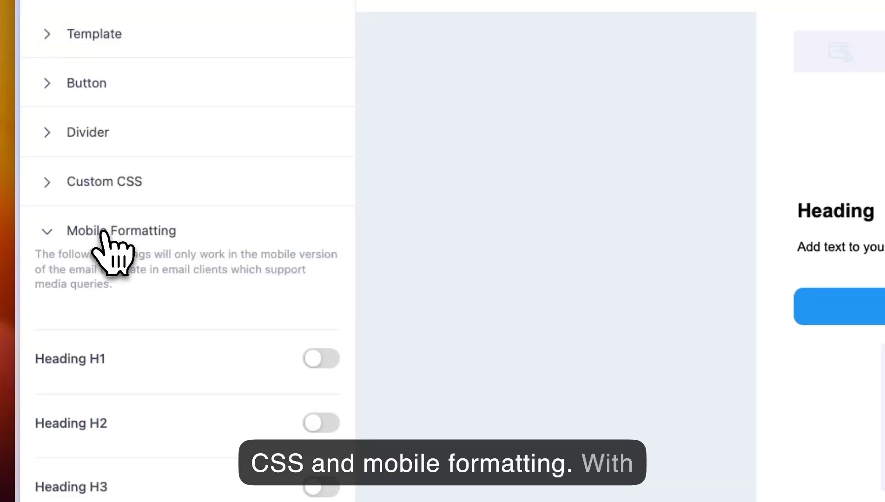
{"action": "left_click", "coordinate": [325, 361]}
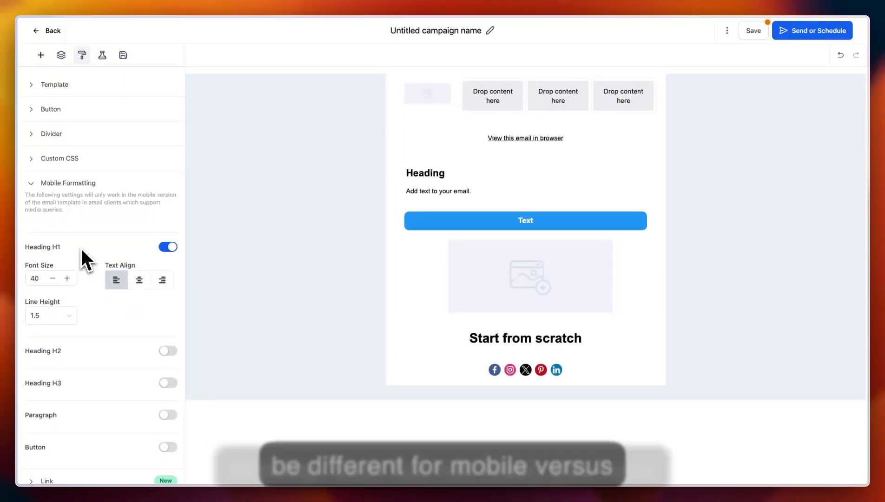
{"action": "left_click", "coordinate": [59, 183]}
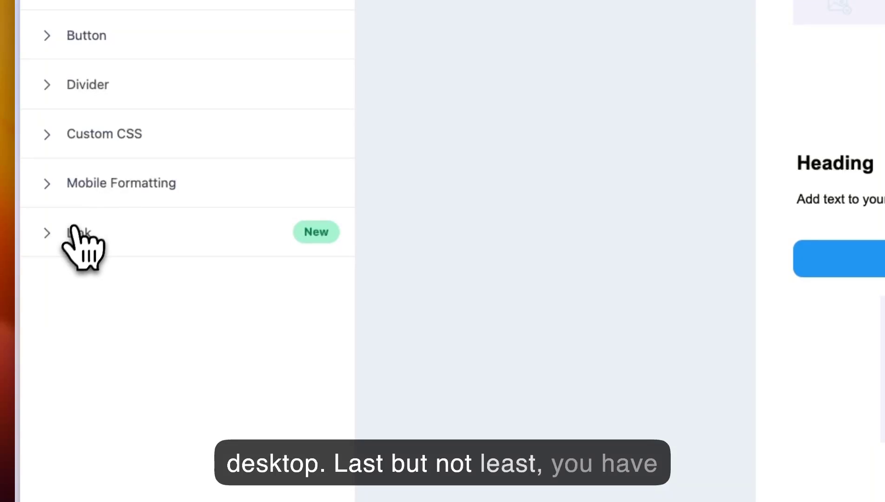
{"action": "left_click", "coordinate": [70, 234]}
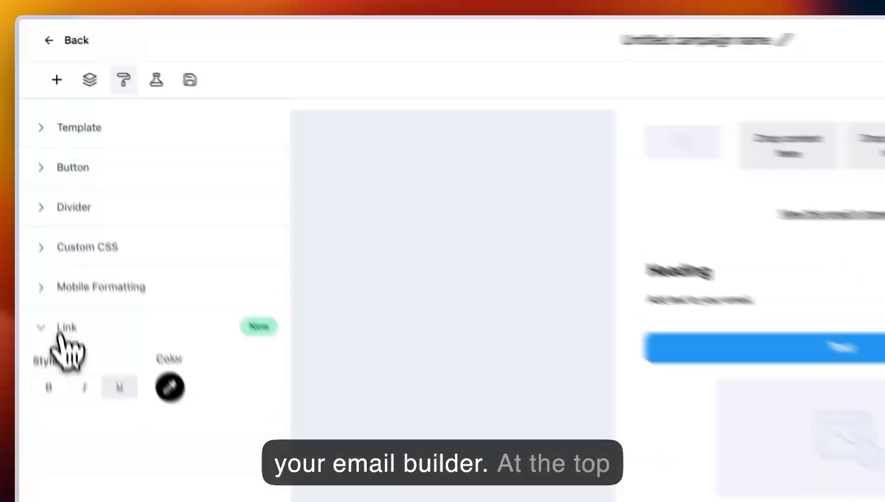
{"action": "left_click", "coordinate": [45, 208]}
- Enable A/B testing for the campaign and set the test type to Email Content
{"action": "left_click", "coordinate": [103, 55]}
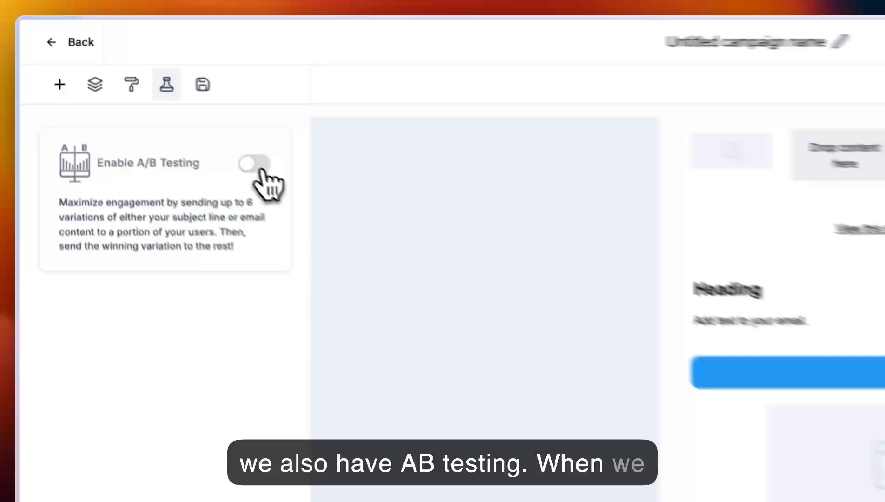
{"action": "left_click", "coordinate": [152, 101]}
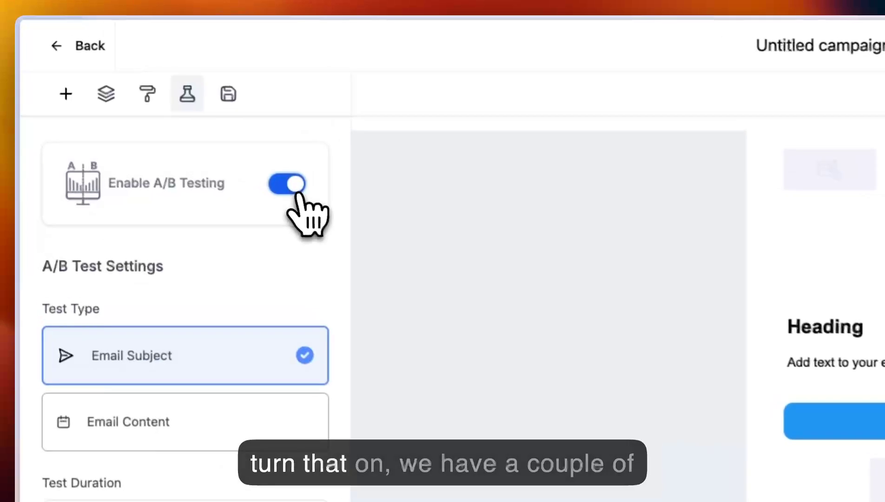
{"action": "scroll", "coordinate": [215, 285], "scroll_direction": "down", "scroll_amount": 3}
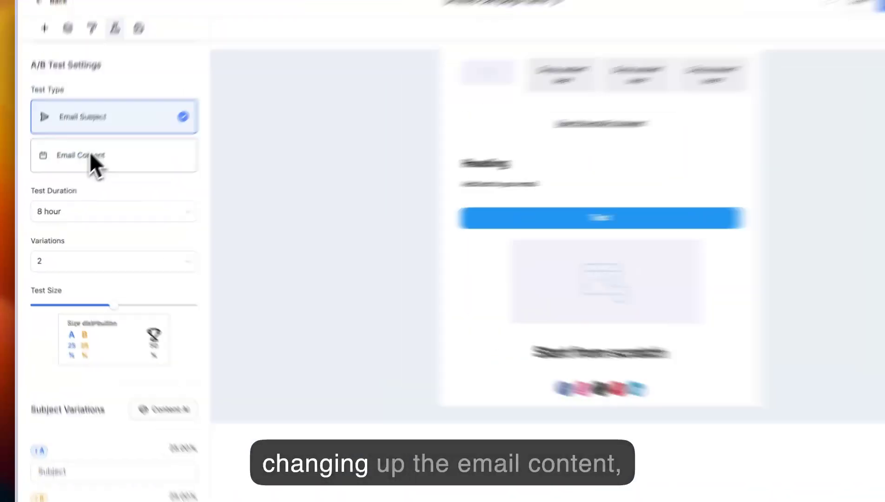
{"action": "left_click", "coordinate": [91, 156]}
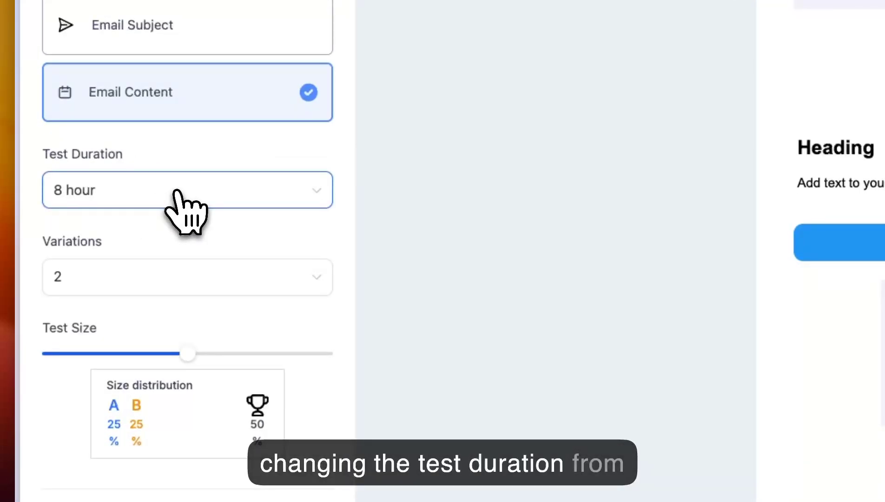
- Examine the A/B test's duration, variations and test size options
{"action": "left_click", "coordinate": [182, 208]}
{"action": "left_click", "coordinate": [170, 192]}
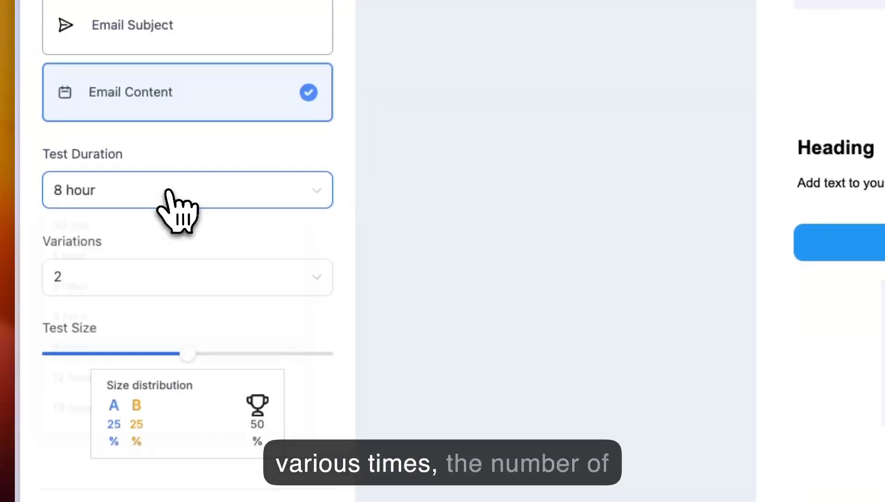
{"action": "left_click", "coordinate": [163, 284]}
{"action": "left_click", "coordinate": [164, 284]}
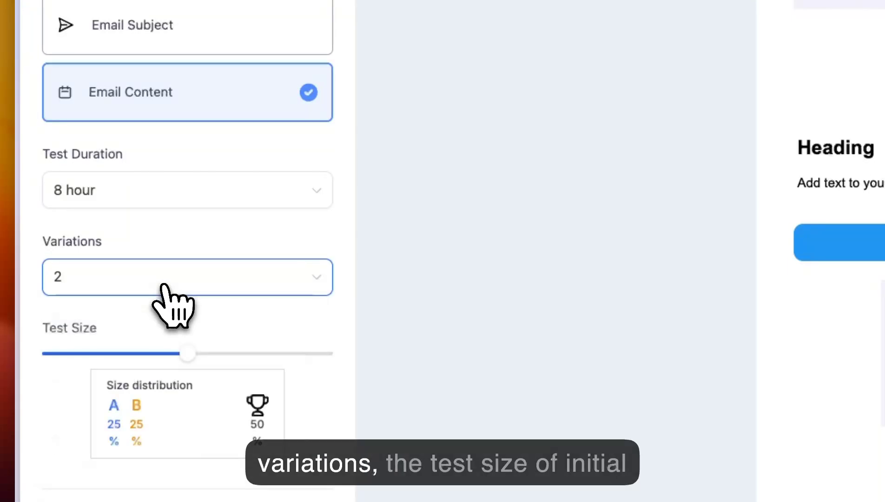
{"action": "scroll", "coordinate": [167, 291], "scroll_direction": "down", "scroll_amount": 3}
{"action": "mouse_move", "coordinate": [191, 290]}
{"action": "left_mouse_down"}
{"action": "mouse_move", "coordinate": [126, 291]}
{"action": "mouse_move", "coordinate": [249, 292]}
{"action": "mouse_move", "coordinate": [190, 288]}
{"action": "left_mouse_up"}
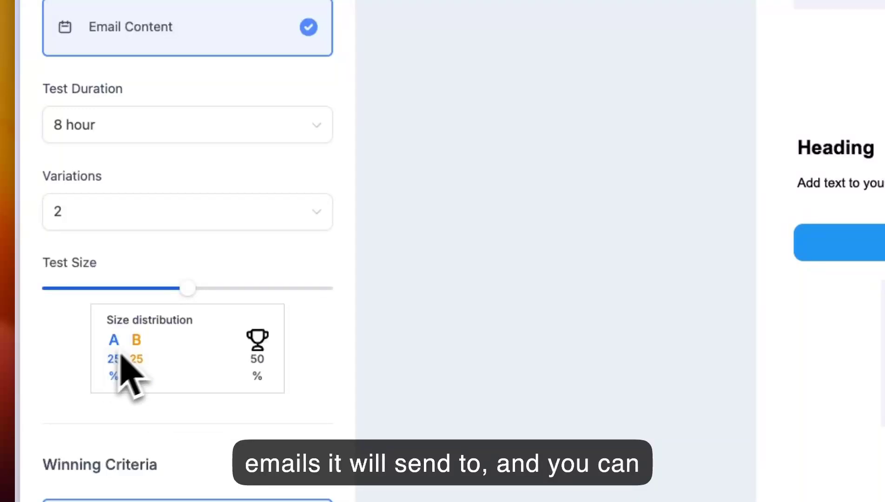
- Set the A/B test's winning criteria to Unique Click Rate
{"action": "scroll", "coordinate": [181, 391], "scroll_direction": "down", "scroll_amount": 5}
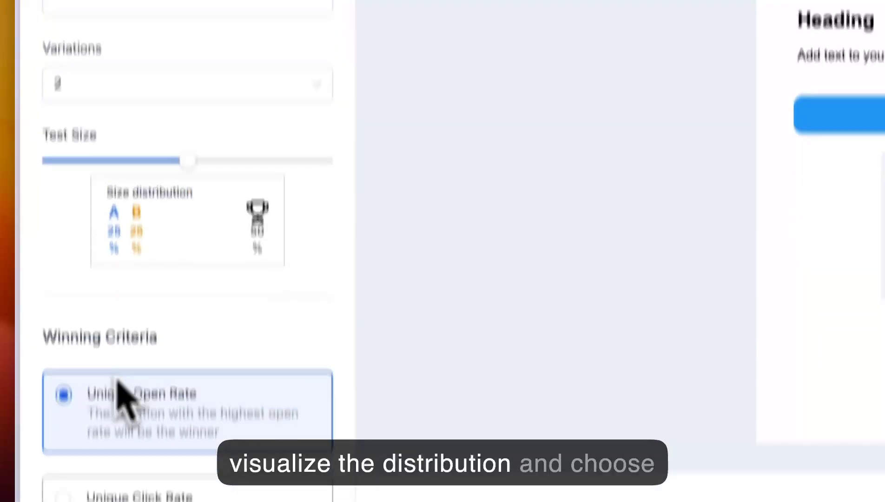
{"action": "left_click_drag", "start_coordinate": [44, 247], "coordinate": [173, 269]}
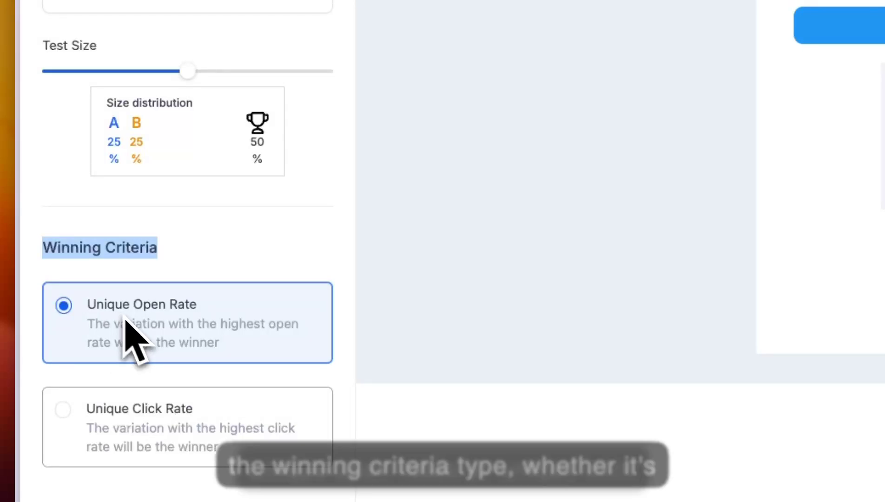
{"action": "left_click", "coordinate": [122, 419]}
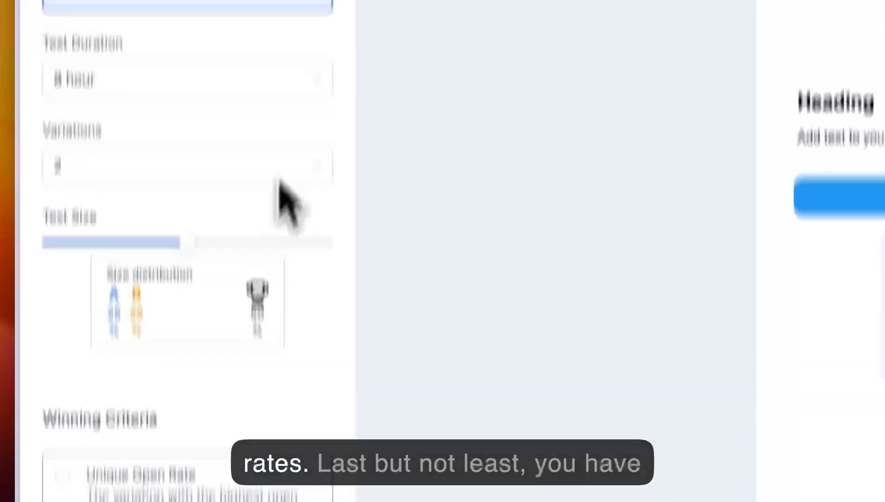
- View the saved sections available for reuse in the email
{"action": "left_click", "coordinate": [237, 99]}
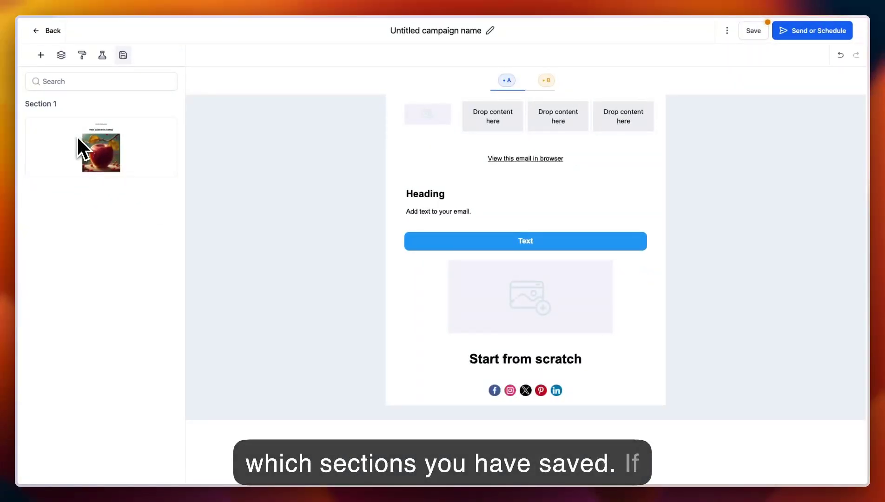
{"action": "left_click_drag", "start_coordinate": [77, 135], "coordinate": [212, 134]}
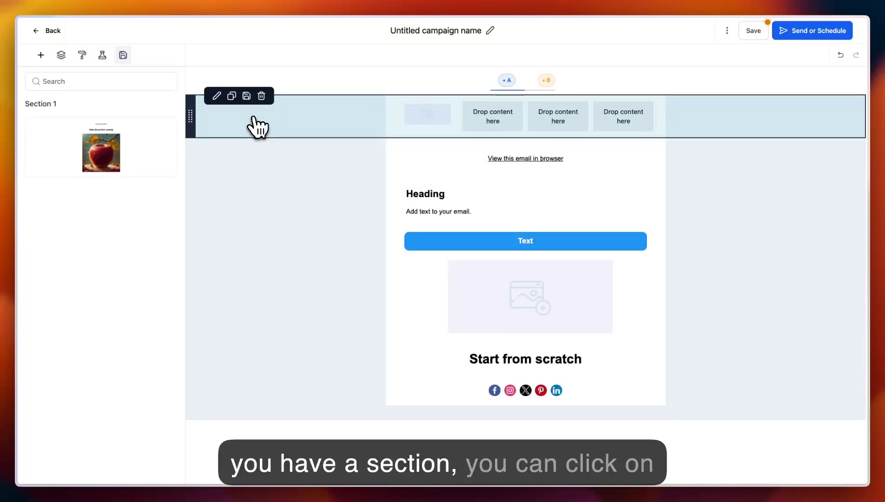
- Save the four-column section for reuse and insert the saved Section 1 with the apple image in place of the email's content below it
{"action": "left_click", "coordinate": [246, 96]}
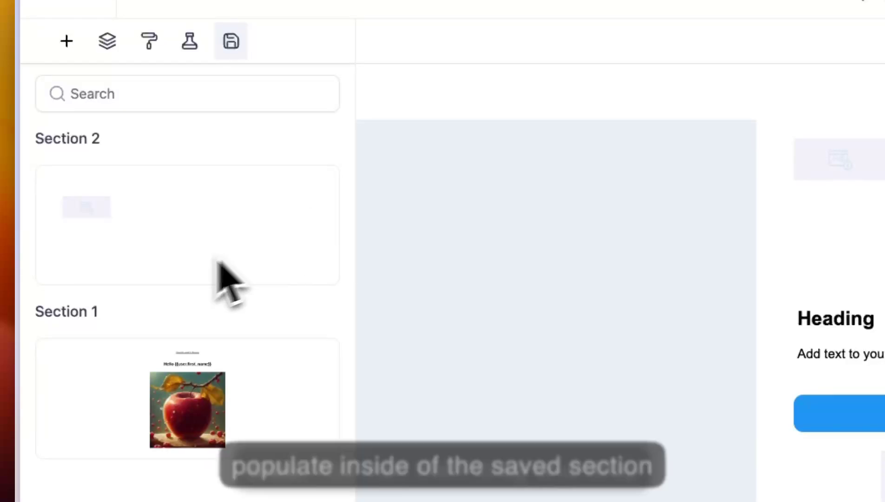
{"action": "left_click_drag", "start_coordinate": [170, 381], "coordinate": [735, 259]}
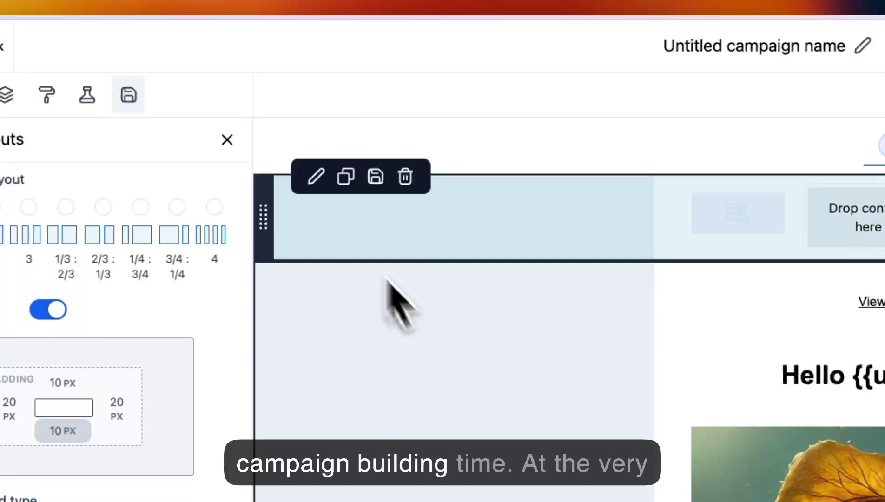
{"action": "left_click", "coordinate": [227, 140]}
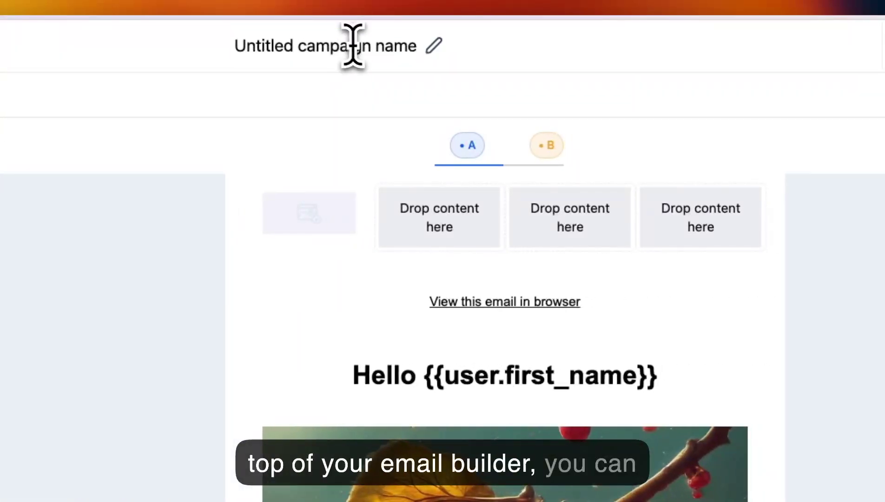
- Rename the campaign as TEst and save it
{"action": "left_click", "coordinate": [356, 46]}
{"action": "type", "text": "TEst"}
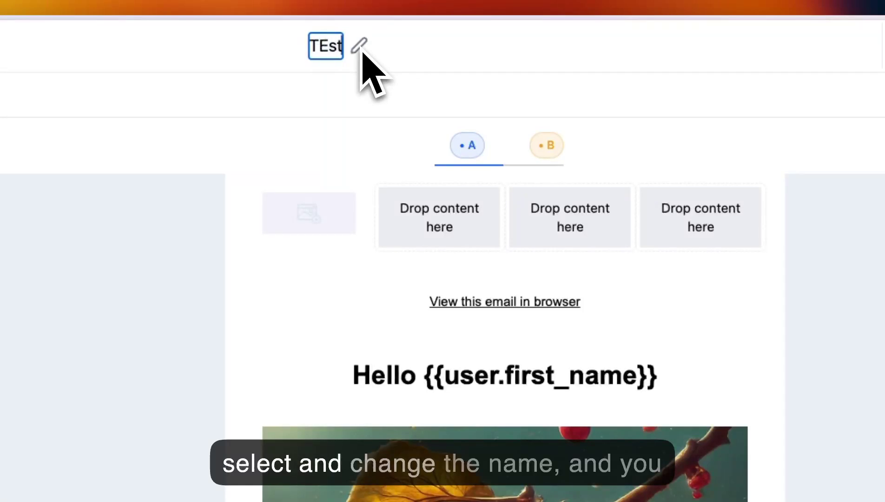
{"action": "left_click", "coordinate": [736, 49]}
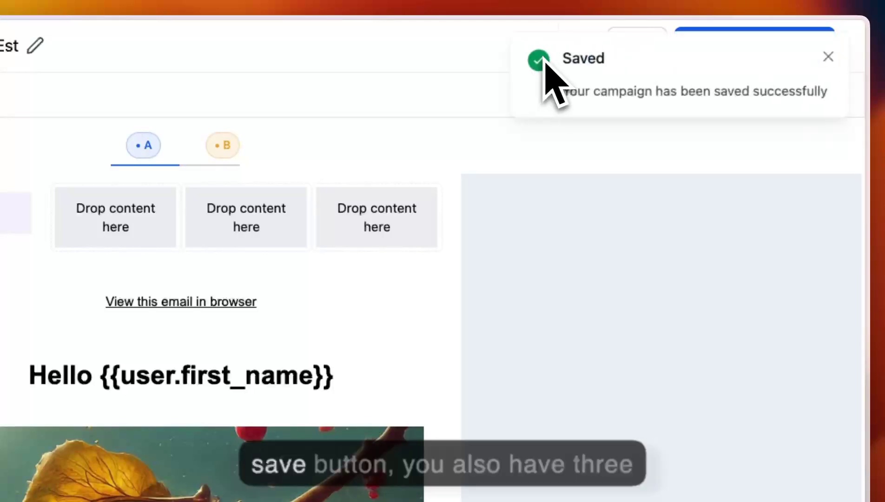
{"action": "left_click", "coordinate": [827, 57]}
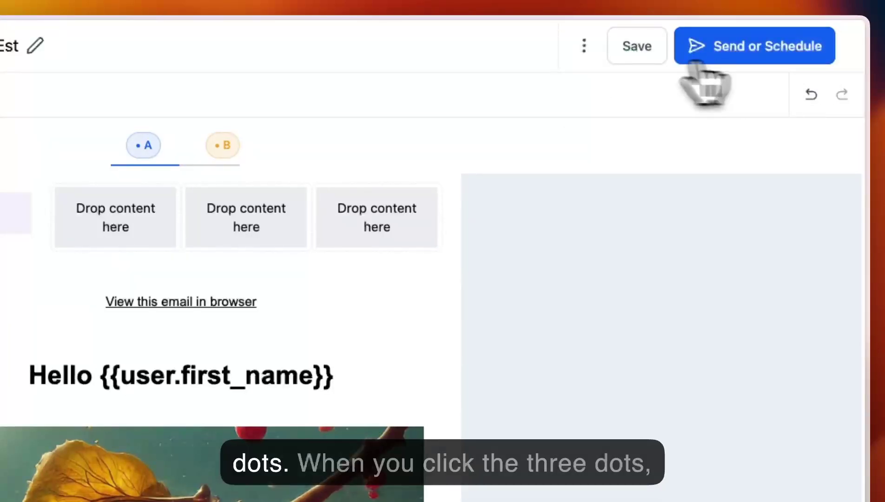
- View the campaign's additional options and its file attachments dialog, leaving without adding a file
{"action": "left_click", "coordinate": [583, 45]}
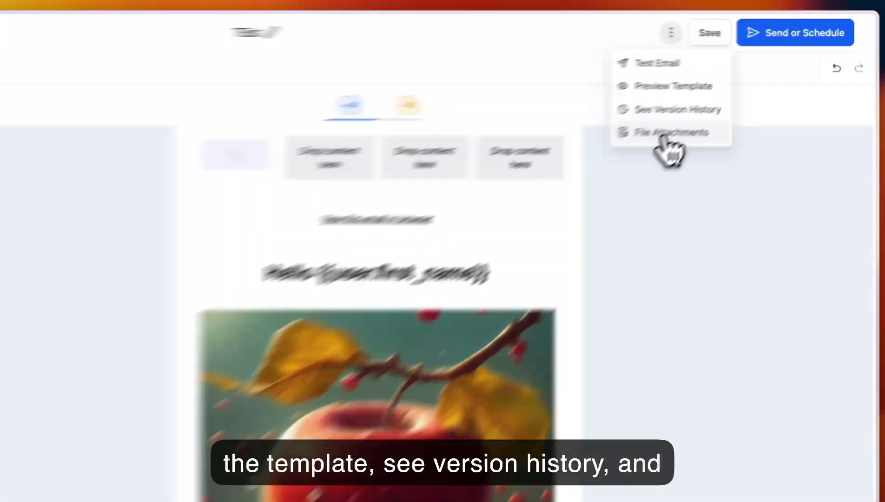
{"action": "left_click", "coordinate": [727, 99]}
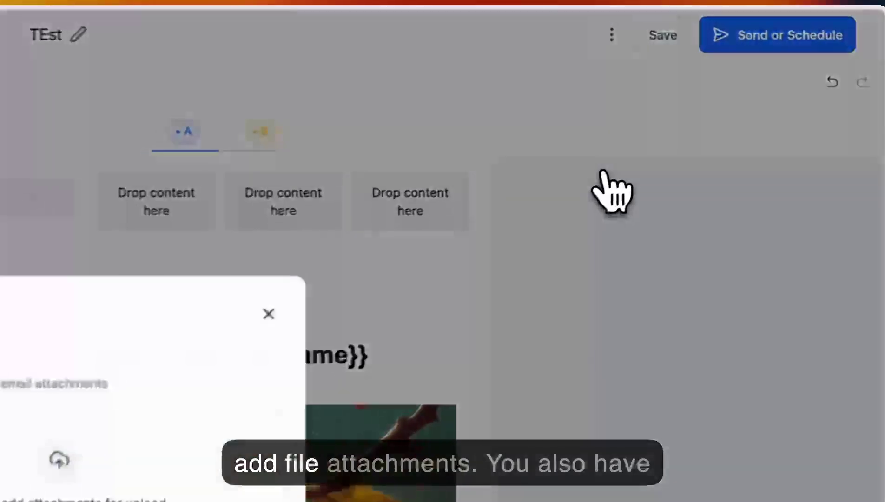
{"action": "left_click", "coordinate": [251, 322]}
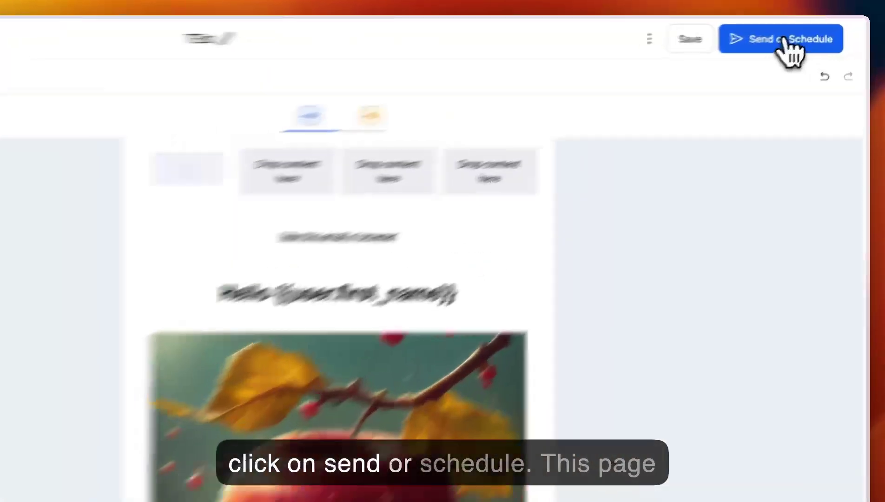
- Open the campaign's send or schedule settings and check what the sender email field requires under Send Now
{"action": "left_click", "coordinate": [815, 33]}
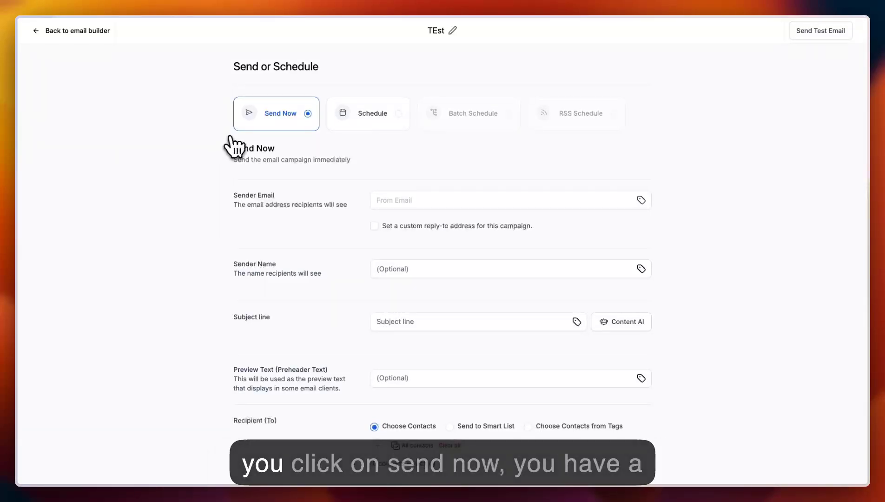
{"action": "scroll", "coordinate": [208, 195], "scroll_direction": "down", "scroll_amount": 3}
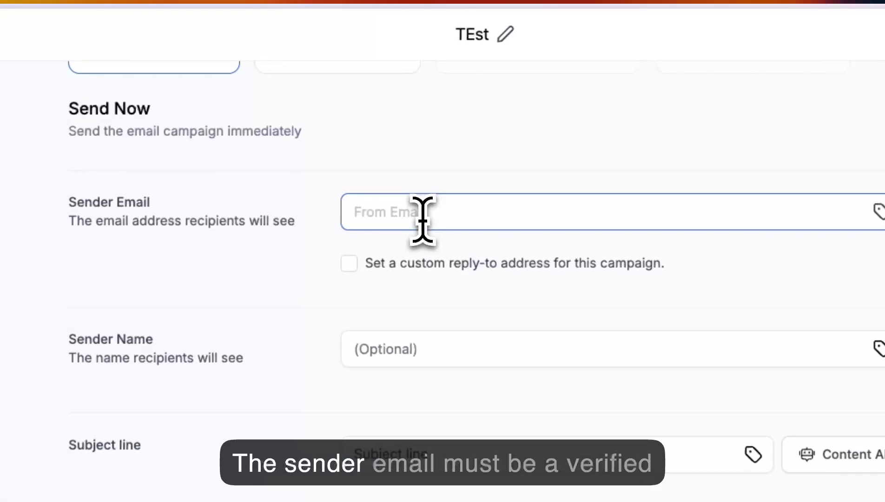
{"action": "type", "text": "y"}
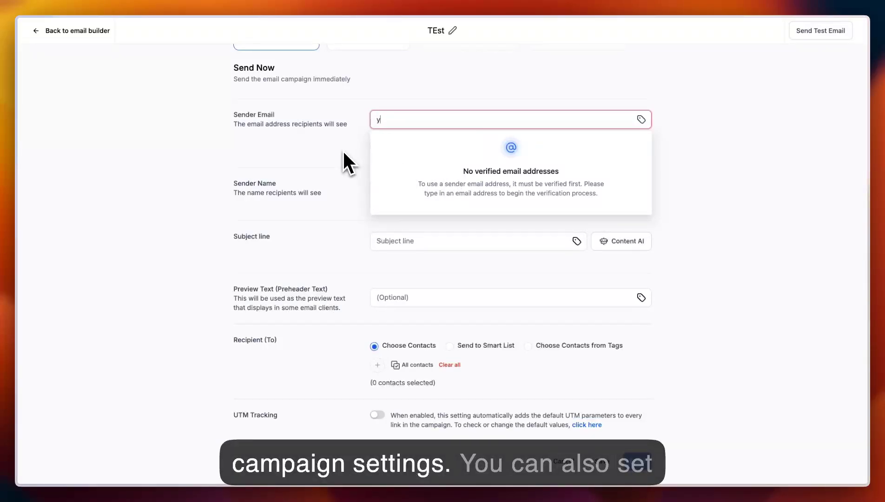
{"action": "key", "text": "BackSpace"}
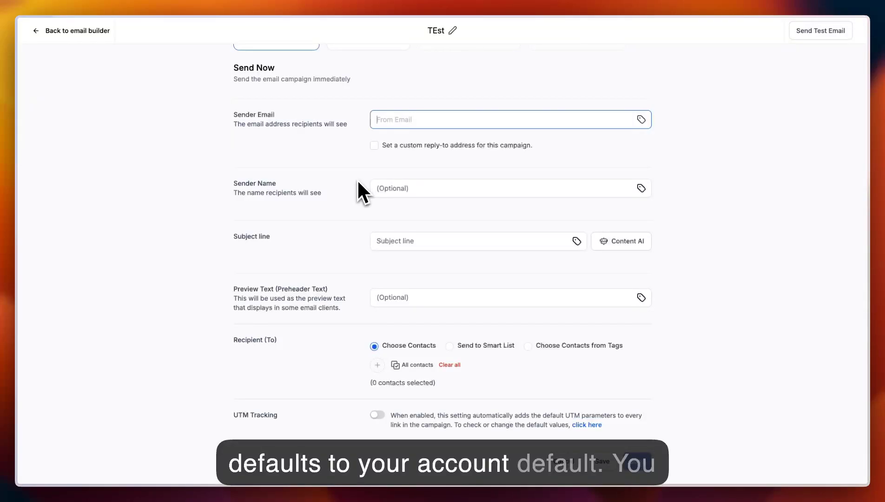
- Look over the sender name, subject line and preview text fields without filling them in
{"action": "scroll", "coordinate": [361, 190], "scroll_direction": "down", "scroll_amount": 1}
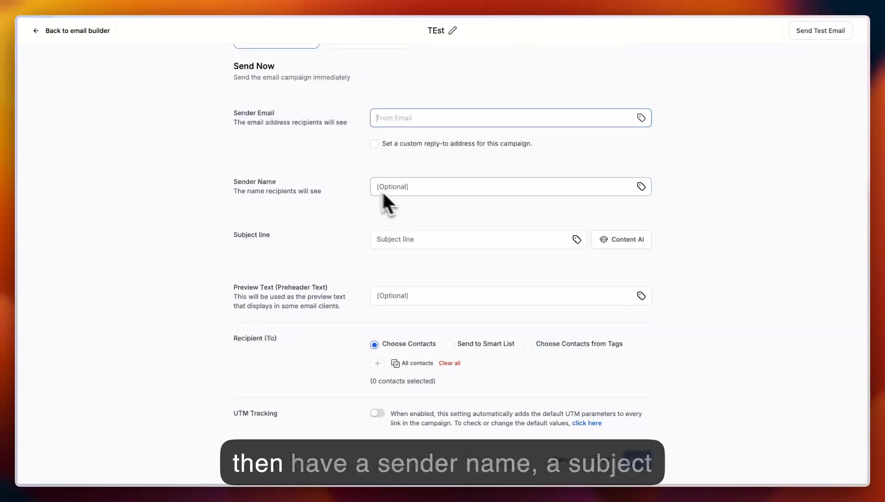
{"action": "left_click", "coordinate": [417, 187]}
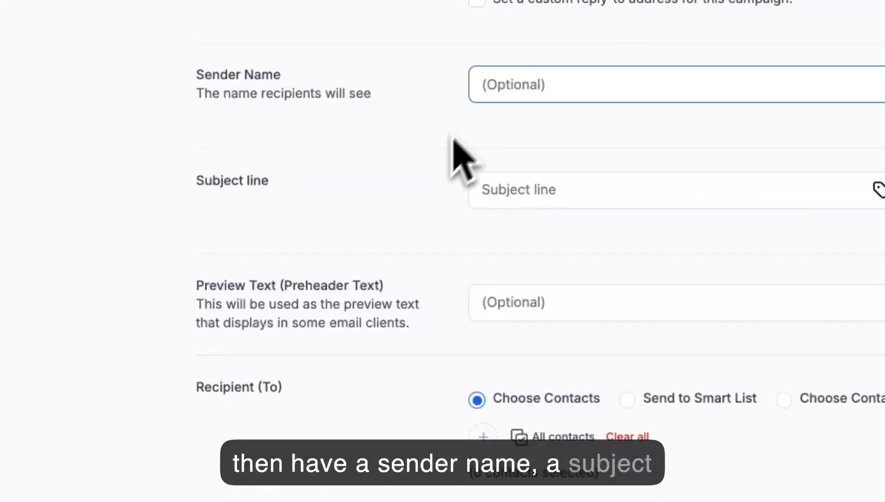
{"action": "left_click", "coordinate": [509, 190]}
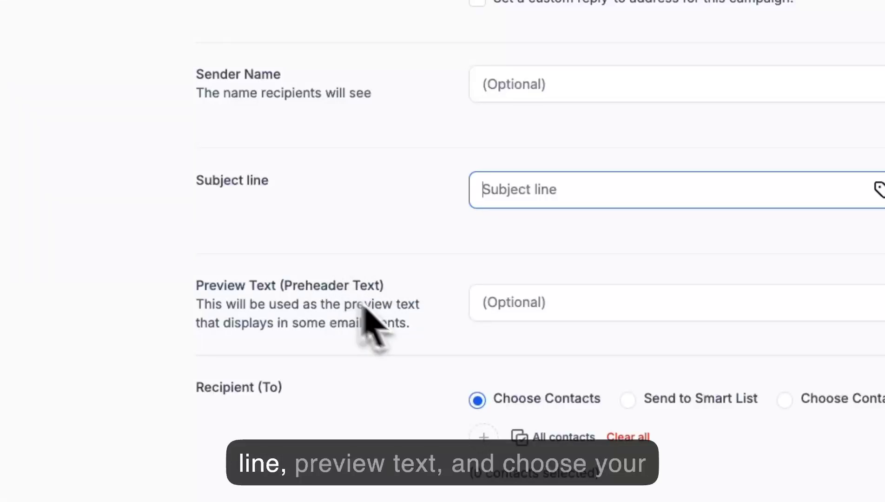
{"action": "left_click", "coordinate": [516, 305]}
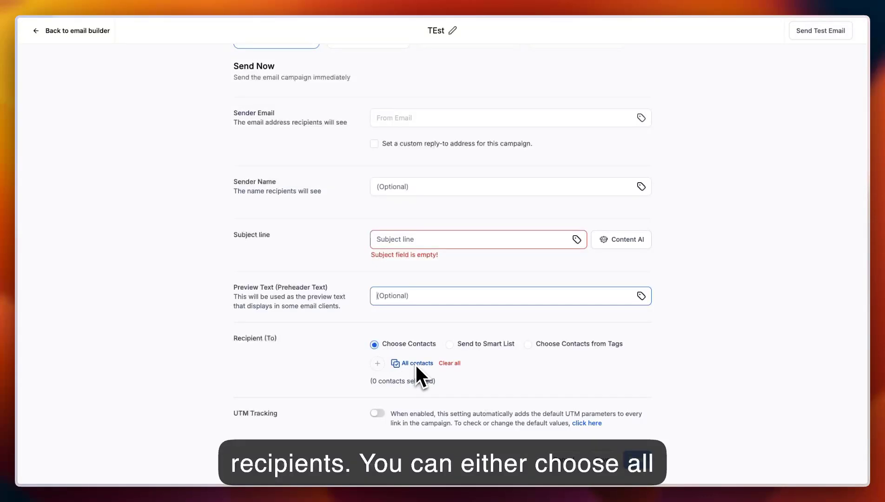
- Set the recipients to Choose Contacts from Tags and view its contact picker
{"action": "left_click", "coordinate": [449, 344]}
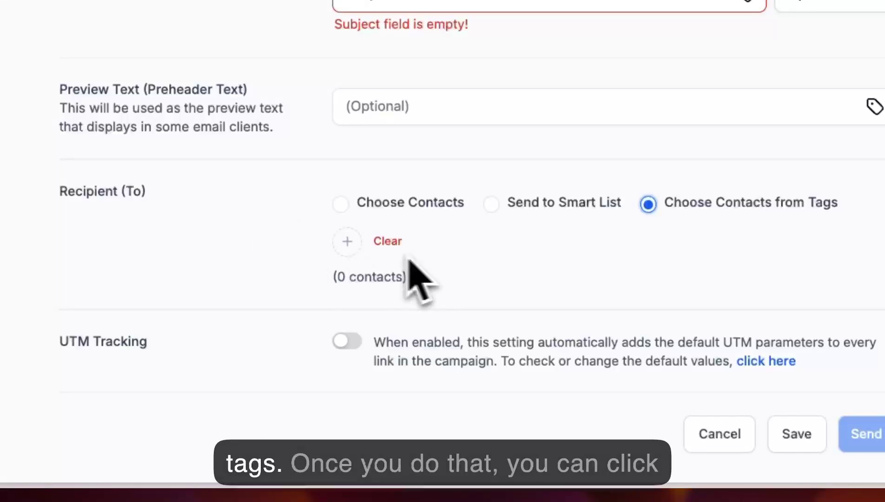
{"action": "left_click", "coordinate": [347, 242]}
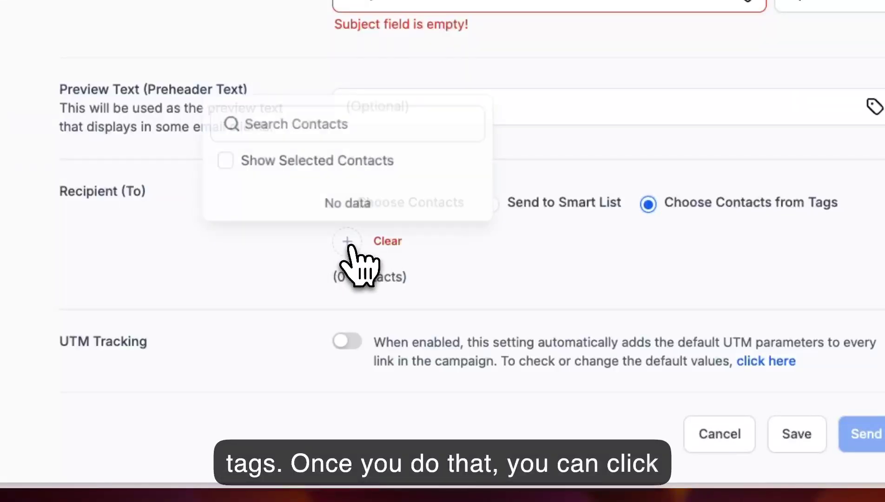
{"action": "left_click", "coordinate": [285, 270]}
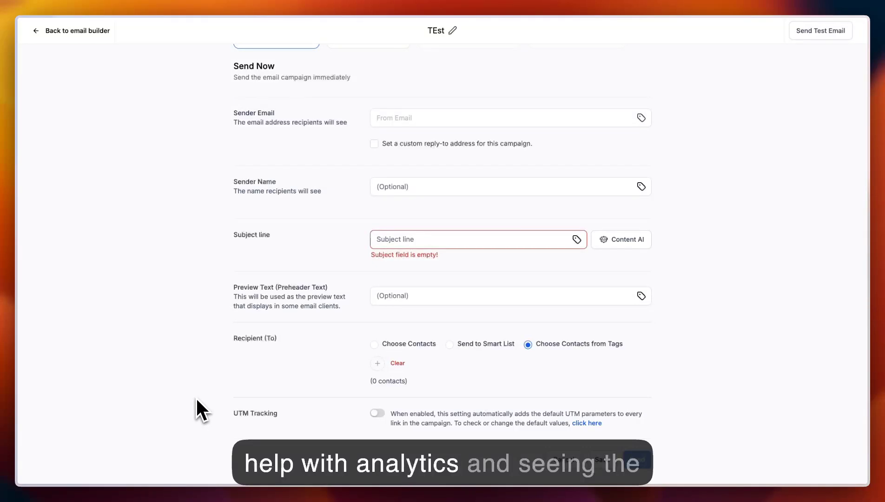
- Switch the sending mode to Schedule and view the available dates and times without changing them
{"action": "scroll", "coordinate": [196, 397], "scroll_direction": "up", "scroll_amount": 4}
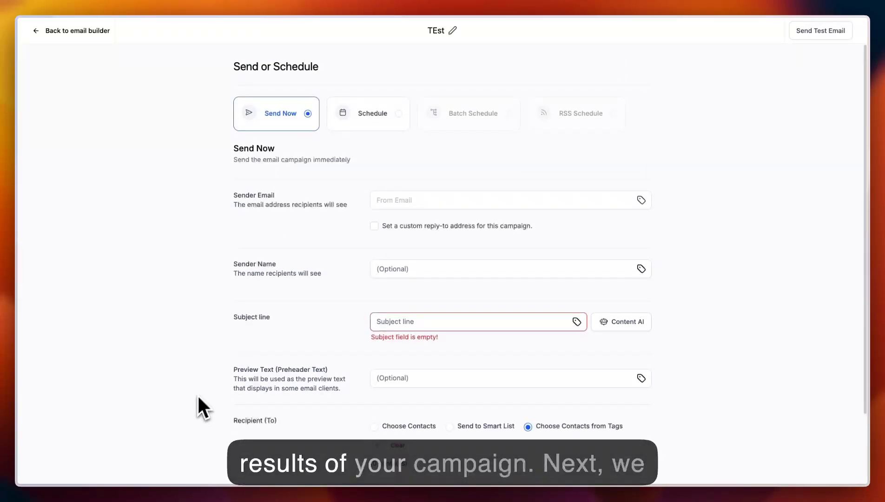
{"action": "left_click", "coordinate": [379, 123]}
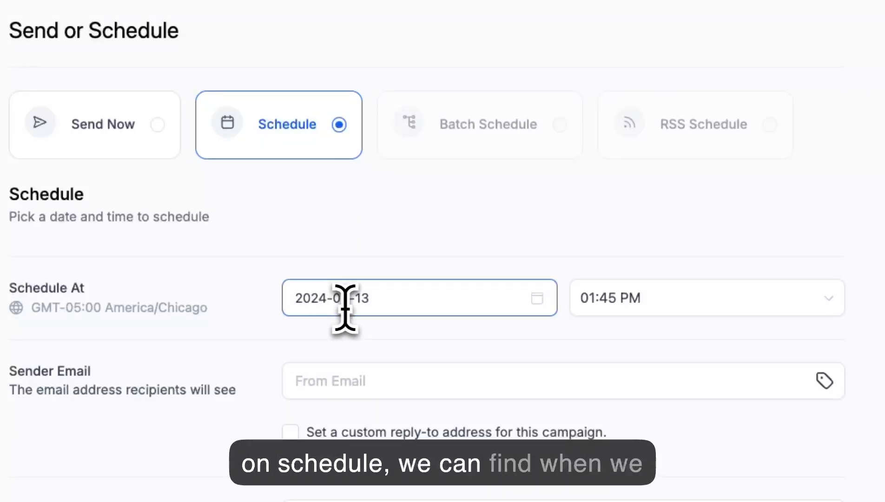
{"action": "left_click", "coordinate": [362, 305]}
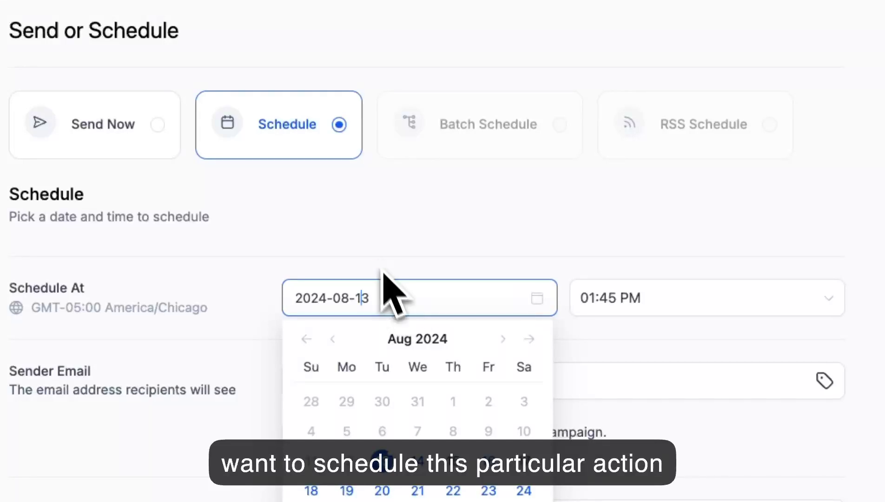
{"action": "left_click", "coordinate": [418, 263]}
{"action": "left_click", "coordinate": [655, 302]}
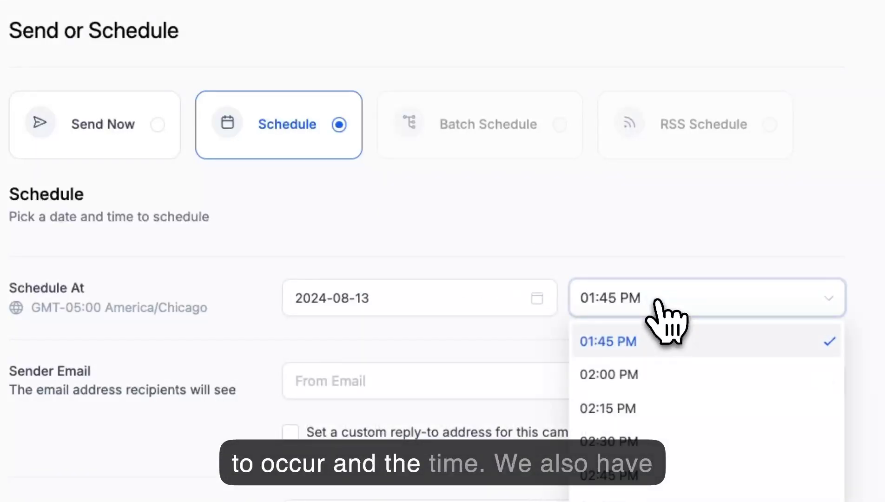
{"action": "left_click", "coordinate": [232, 333]}
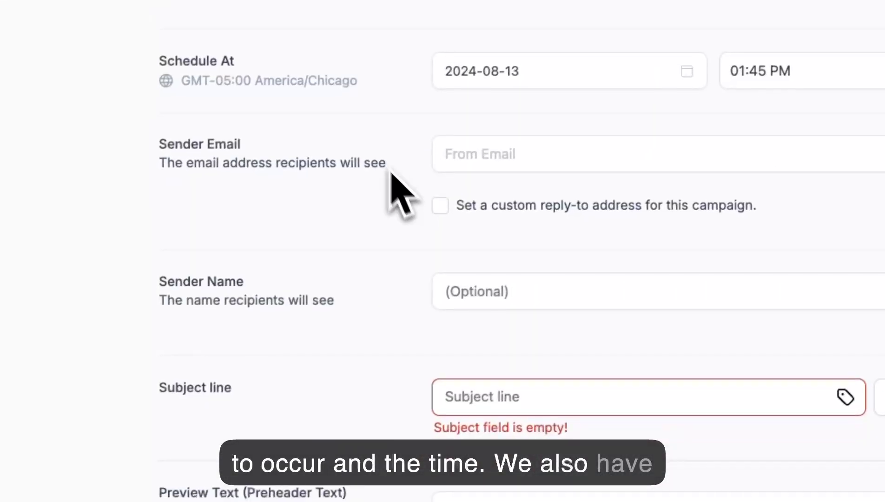
- Review the scheduled campaign's sender, subject and preview fields, and set the recipients to Choose Contacts
{"action": "scroll", "coordinate": [407, 251], "scroll_direction": "down", "scroll_amount": 3}
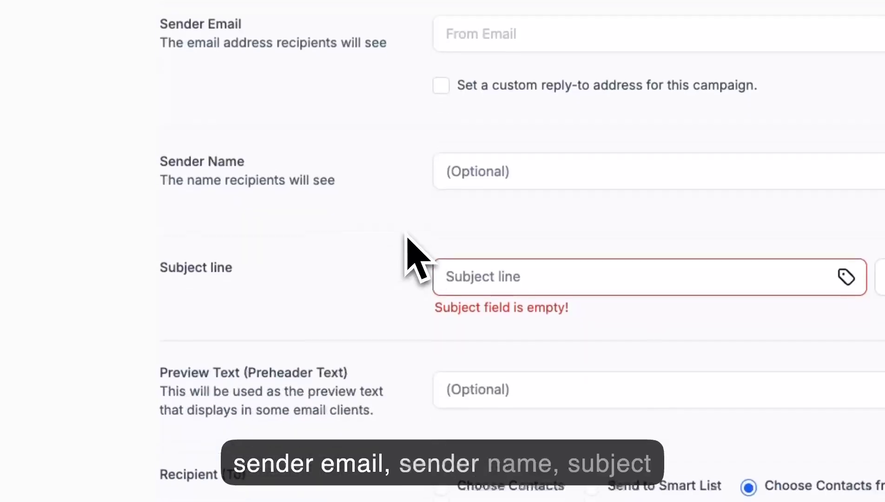
{"action": "left_click", "coordinate": [510, 272]}
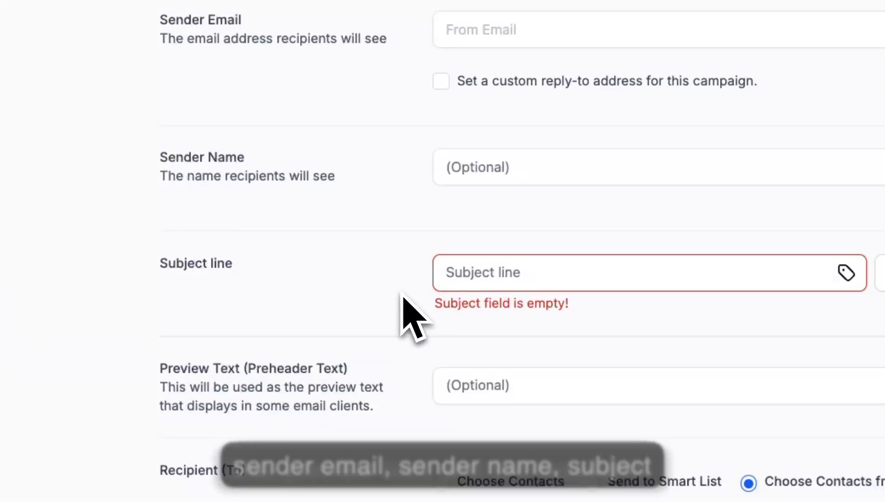
{"action": "scroll", "coordinate": [404, 307], "scroll_direction": "down", "scroll_amount": 2}
{"action": "scroll", "coordinate": [427, 344], "scroll_direction": "down", "scroll_amount": 1}
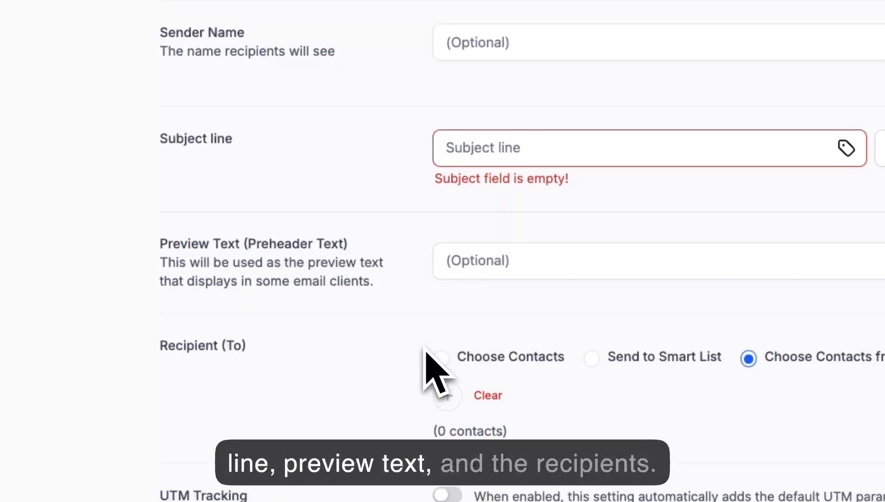
{"action": "left_click", "coordinate": [442, 358]}
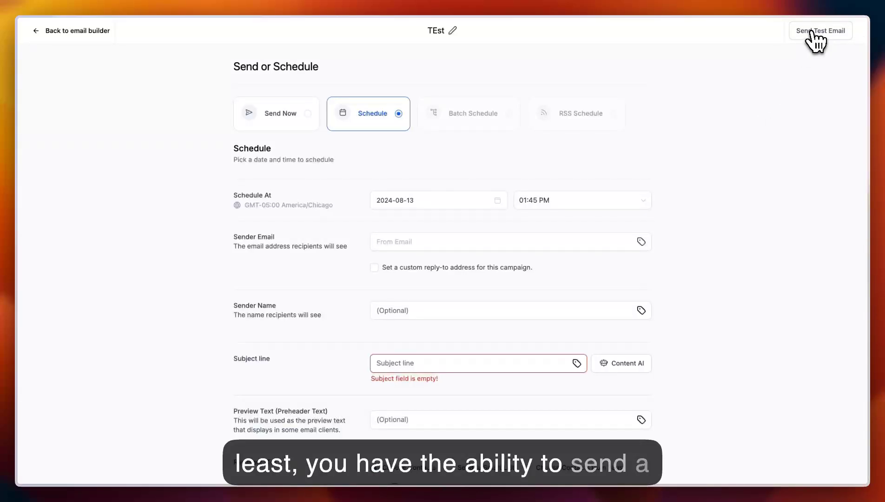
- Examine the Test Email form for the campaign's A and B variations and close it without sending
{"action": "left_click", "coordinate": [813, 40]}
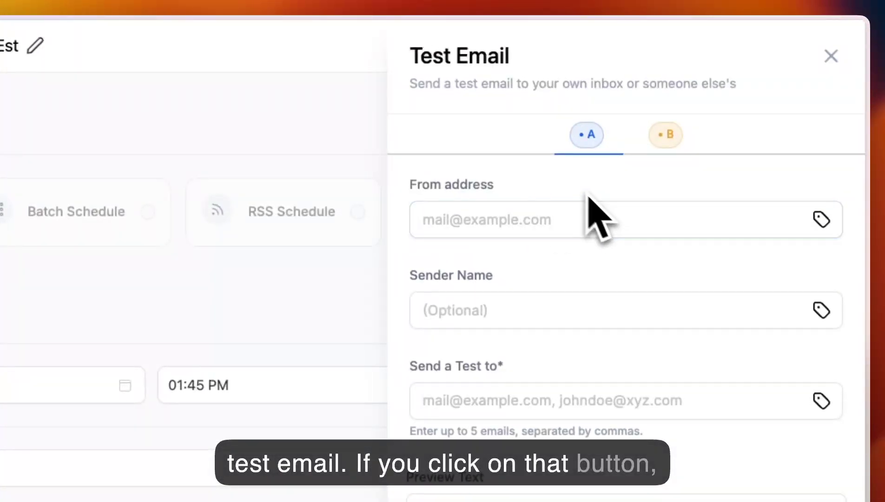
{"action": "left_click", "coordinate": [523, 231]}
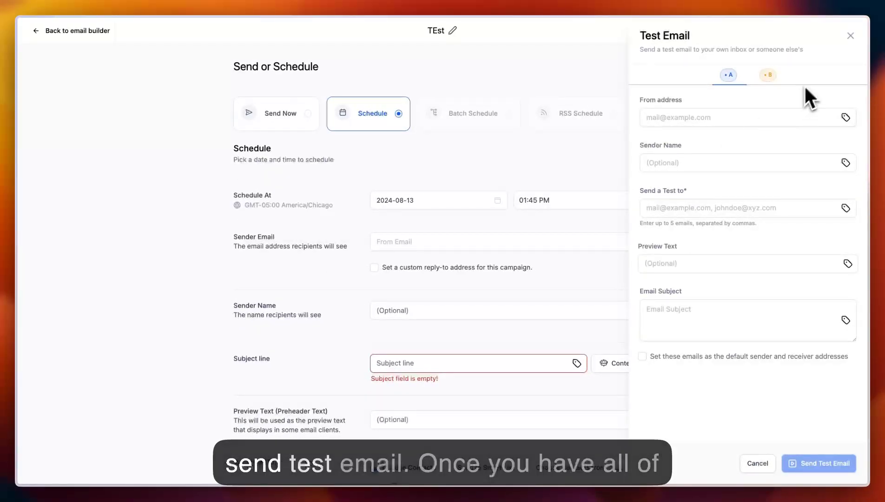
{"action": "left_click", "coordinate": [850, 36]}
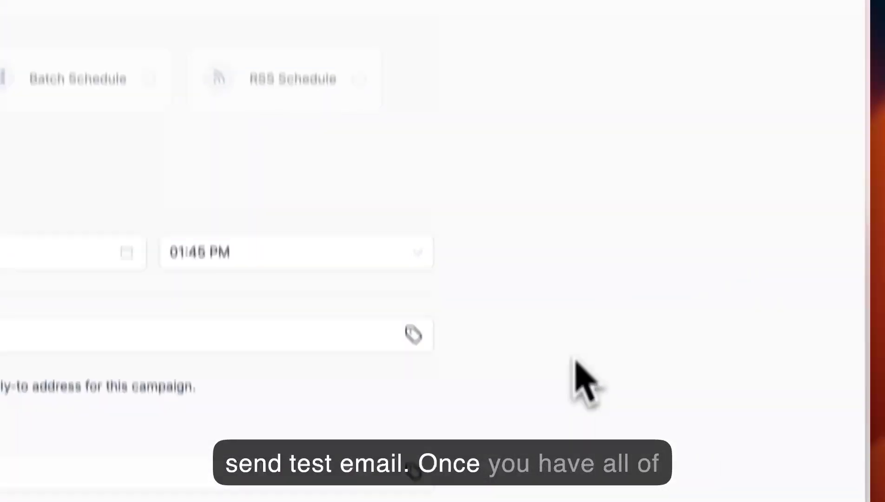
{"action": "scroll", "coordinate": [569, 348], "scroll_direction": "down", "scroll_amount": 6}
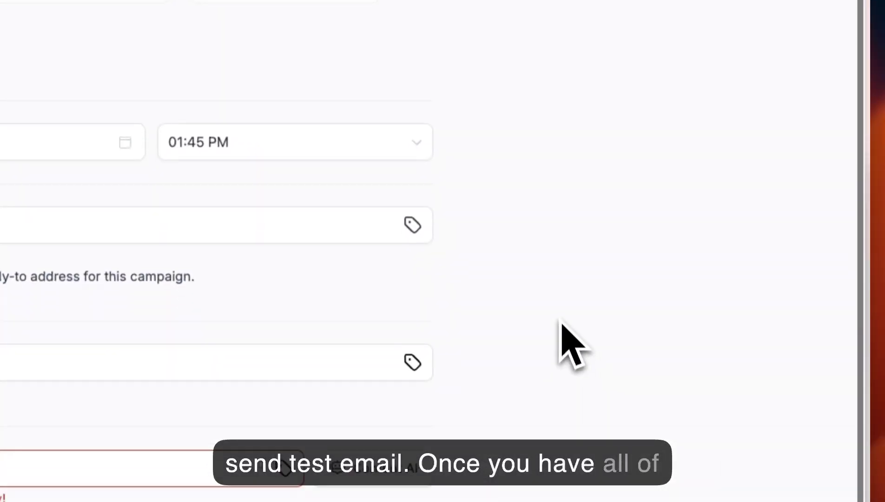